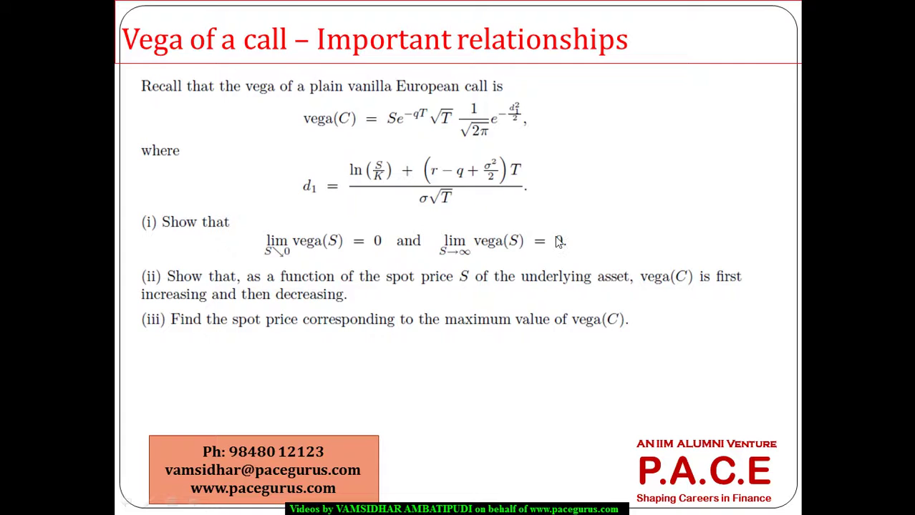
# - Switch from the vega slide show to the blank 'Vega of an option' workbook
pyautogui.hotkey('alt', 'Tab')
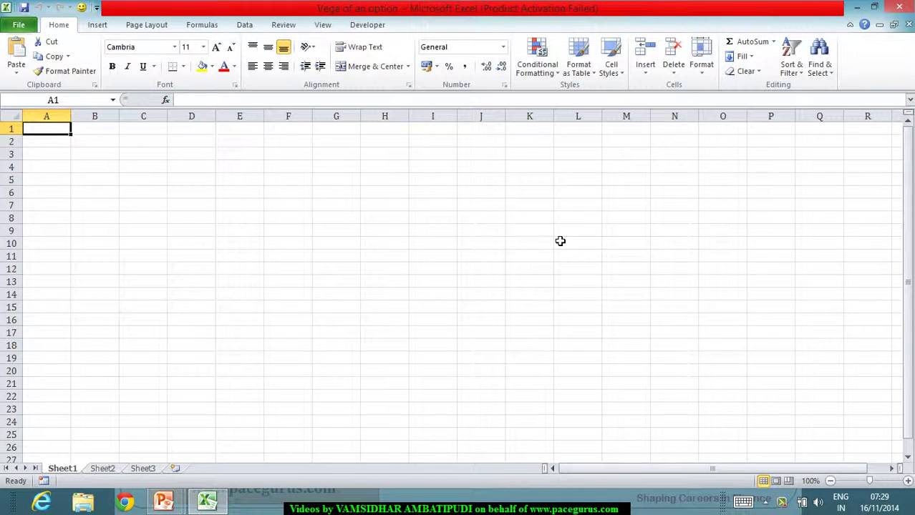
# - Enter labels S, X and r with values 40, 40 and 6% in rows 1–3
pyautogui.write('S')
pyautogui.press('Tab')
pyautogui.write('40')
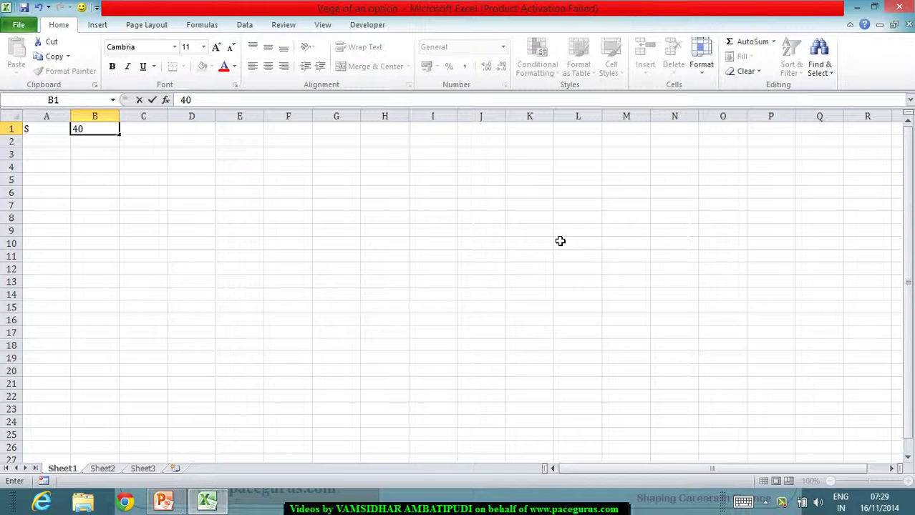
pyautogui.press('Return')
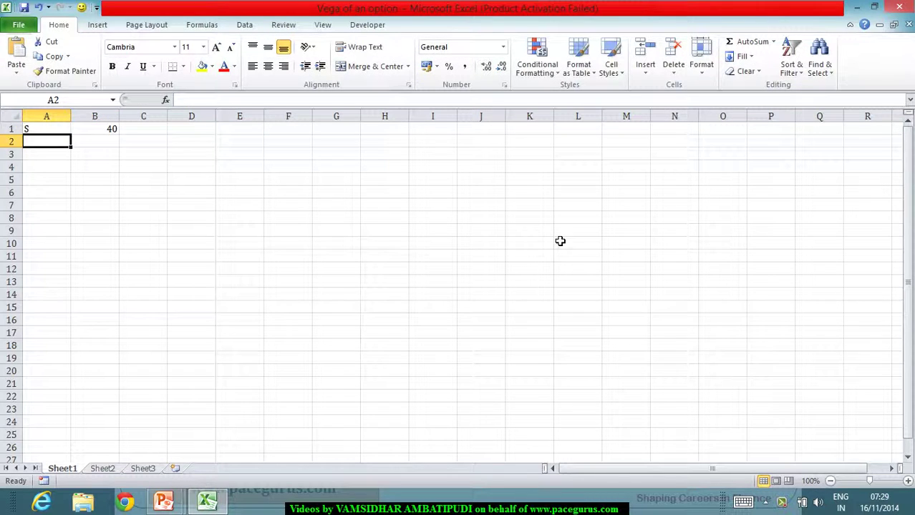
pyautogui.write('X')
pyautogui.press('Tab')
pyautogui.write('40')
pyautogui.press('Return')
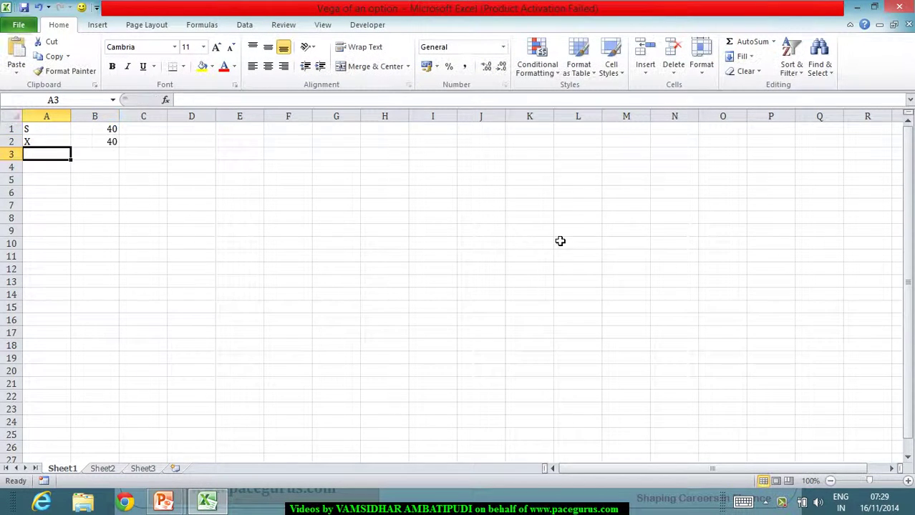
pyautogui.write('r')
pyautogui.press('Tab')
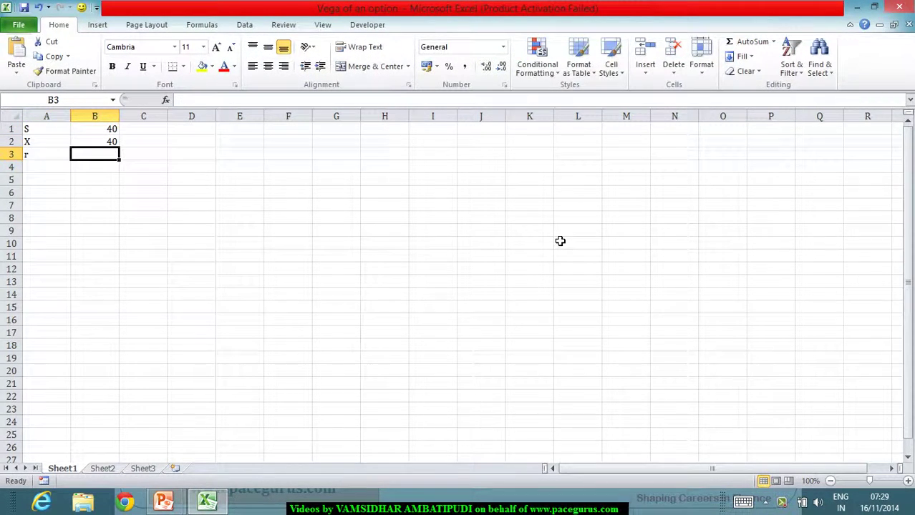
pyautogui.write('6%')
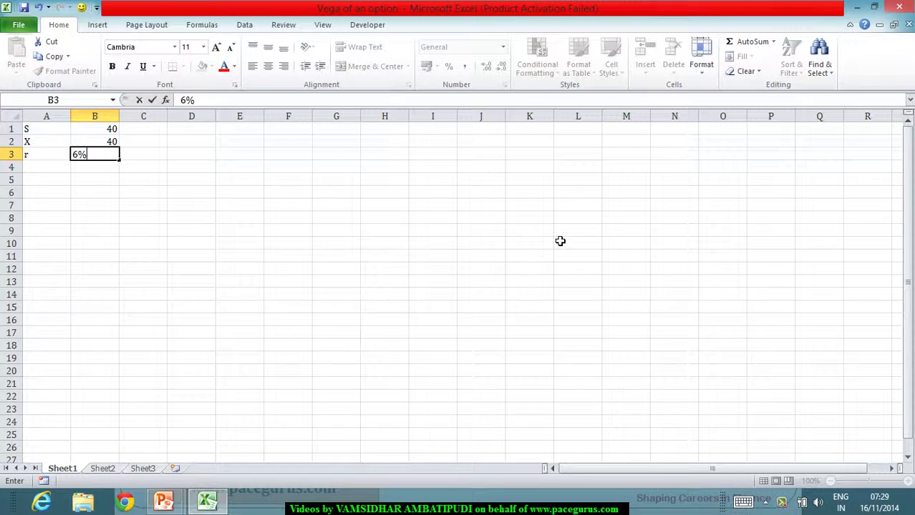
pyautogui.press('Return')
# - Enter T 0.25, Sigma 30% and q 1% in rows 4–6
pyautogui.write('T')
pyautogui.press('Tab')
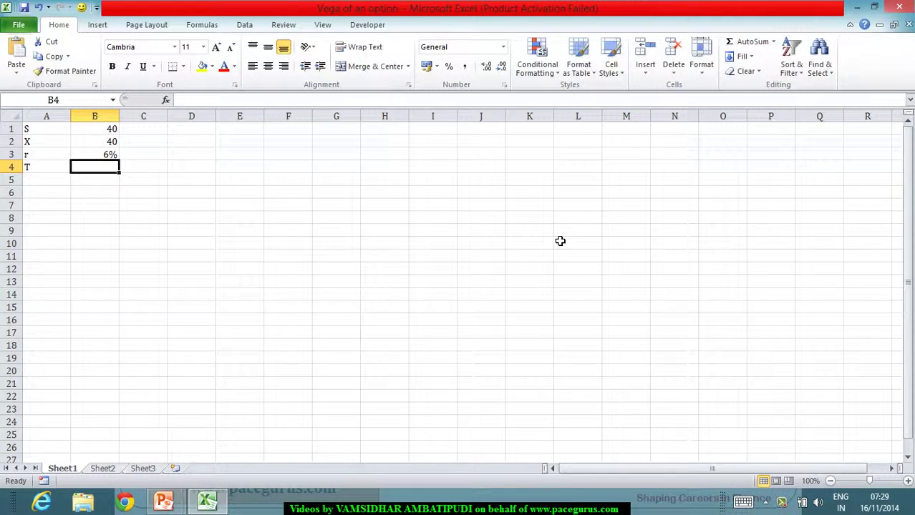
pyautogui.write('0.')
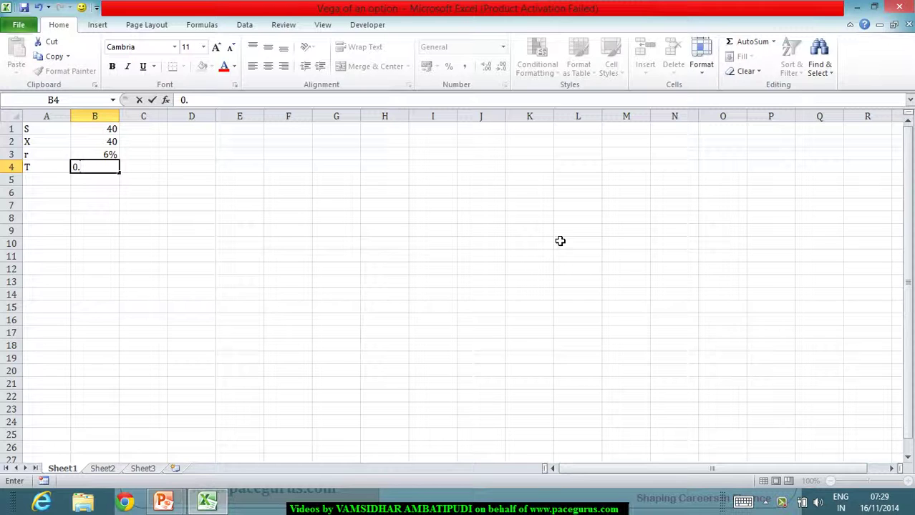
pyautogui.write('25')
pyautogui.press('Return')
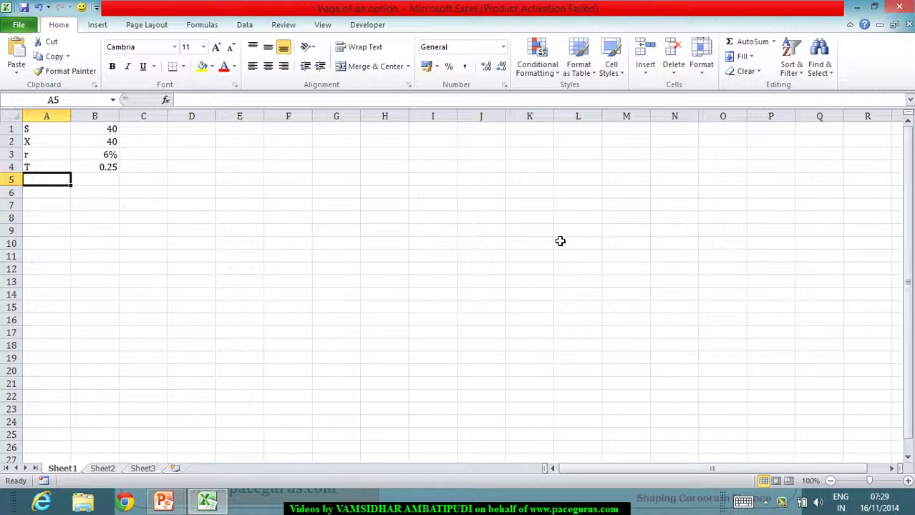
pyautogui.write('Sigma')
pyautogui.press('Tab')
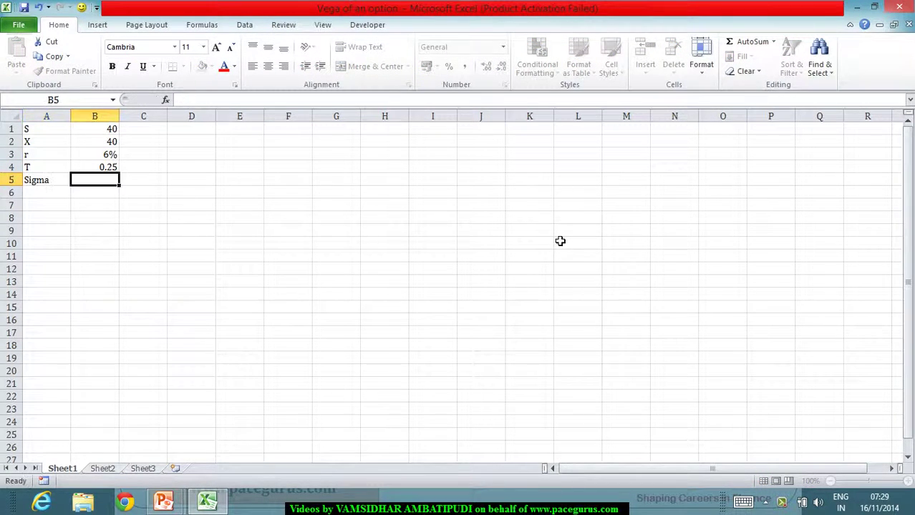
pyautogui.write('30%')
pyautogui.press('Return')
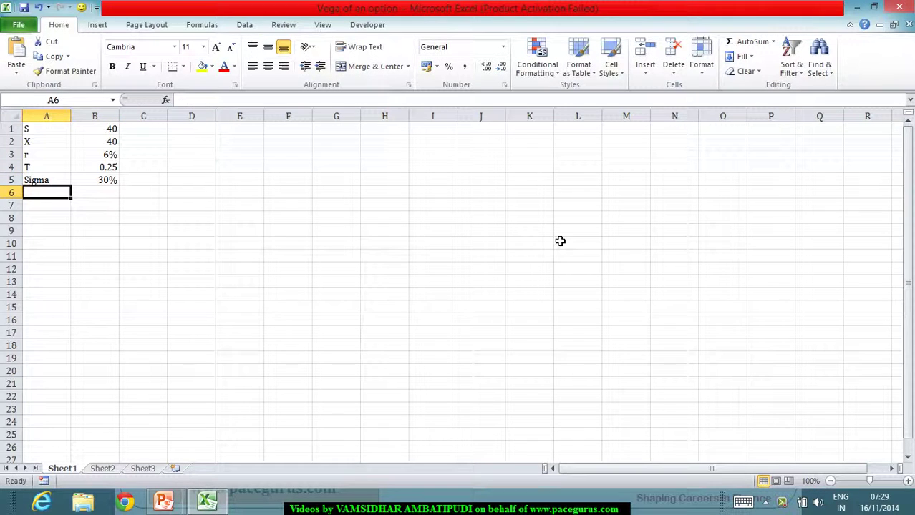
pyautogui.write('q')
pyautogui.press('Tab')
pyautogui.write('1')
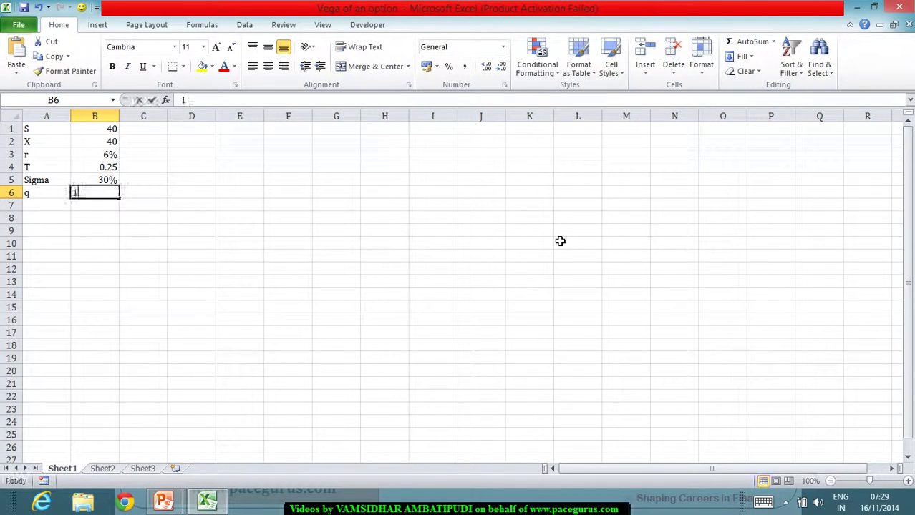
pyautogui.write('%')
pyautogui.press('Return')
pyautogui.press('Return')
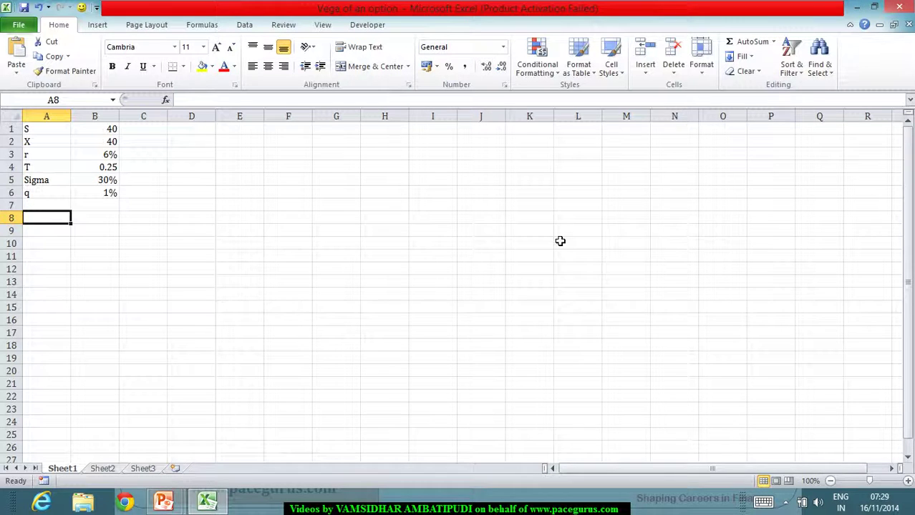
# - Label A8 d1 and begin its B8 formula with =(LN(B1/B2)
pyautogui.write('d1')
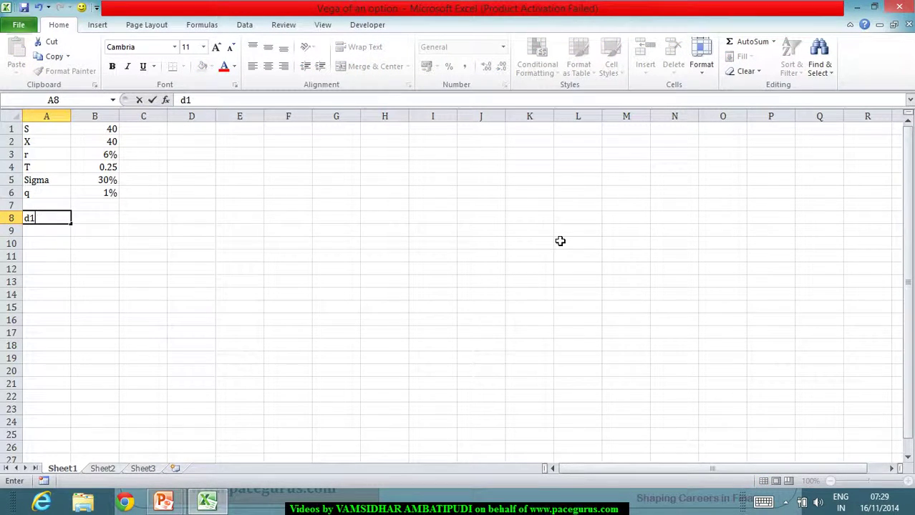
pyautogui.press('Tab')
pyautogui.write('=')
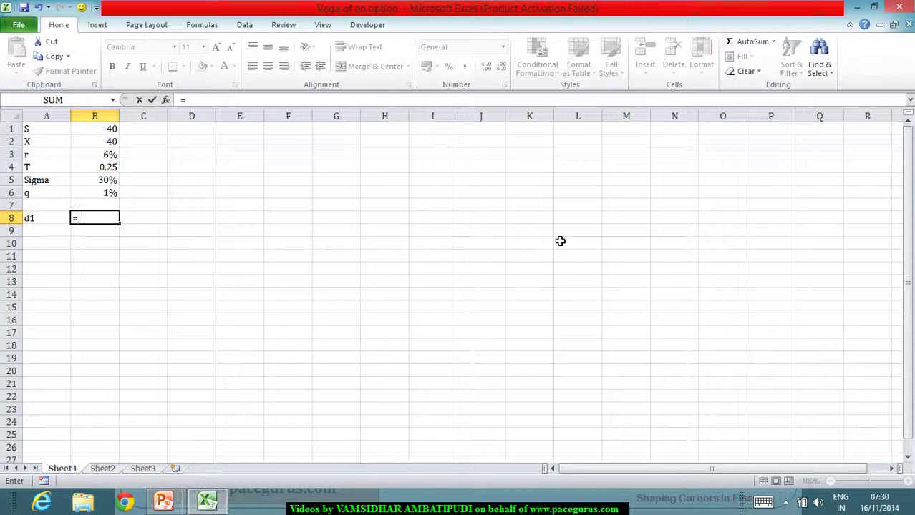
pyautogui.write('(LN(')
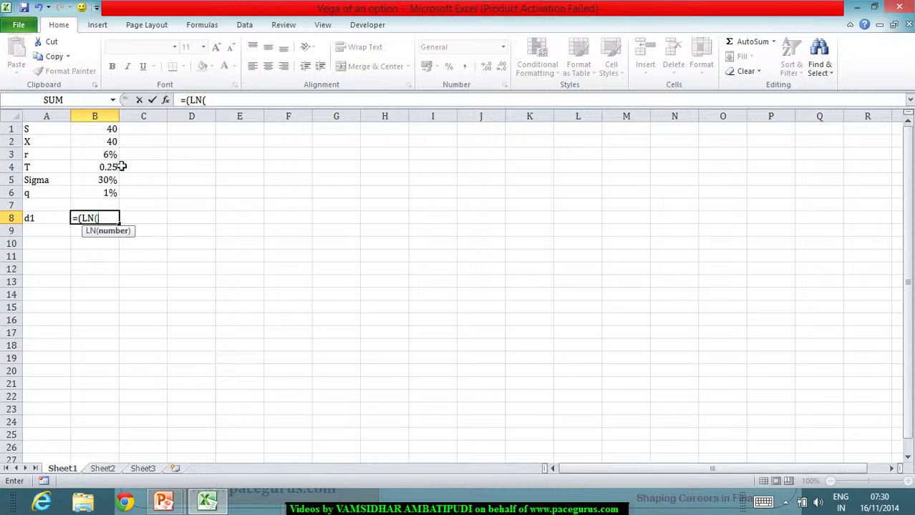
pyautogui.click(96, 132)
pyautogui.write('/')
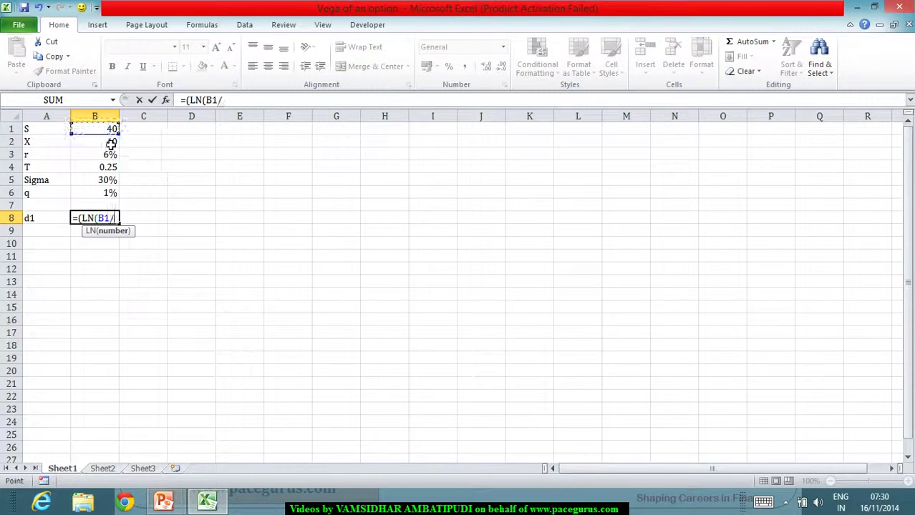
pyautogui.click(110, 143)
pyautogui.write(')*')
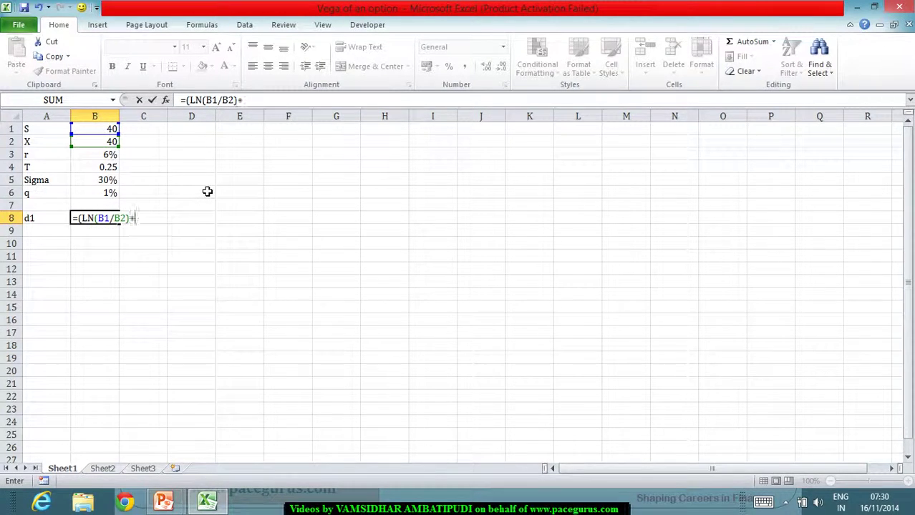
pyautogui.press('BackSpace')
pyautogui.write('+(')
# - Add (B3-B6+B5^2/2)*B4 to the d1 numerator
pyautogui.click(106, 159)
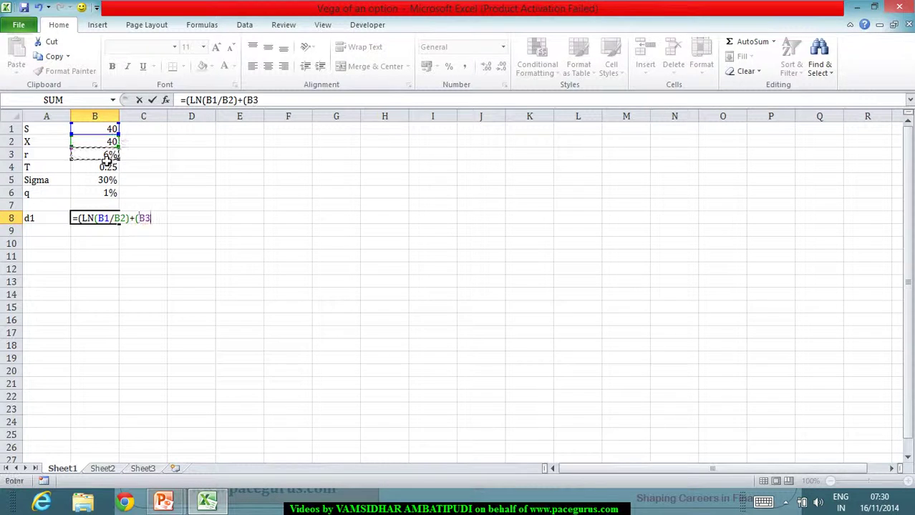
pyautogui.write('-')
pyautogui.click(110, 195)
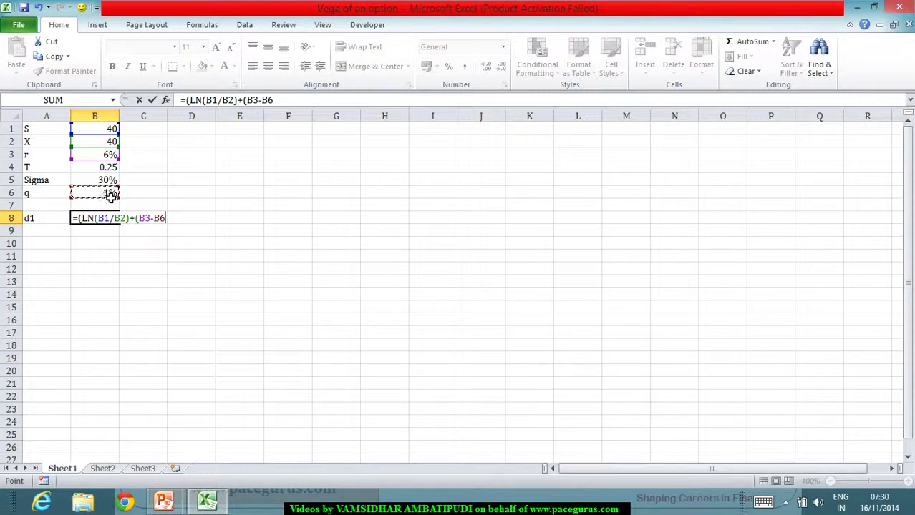
pyautogui.write('+')
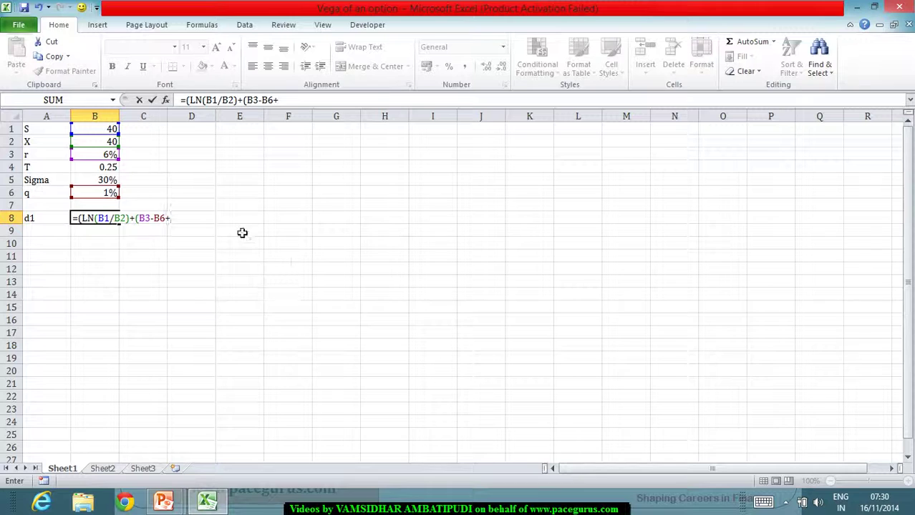
pyautogui.click(107, 183)
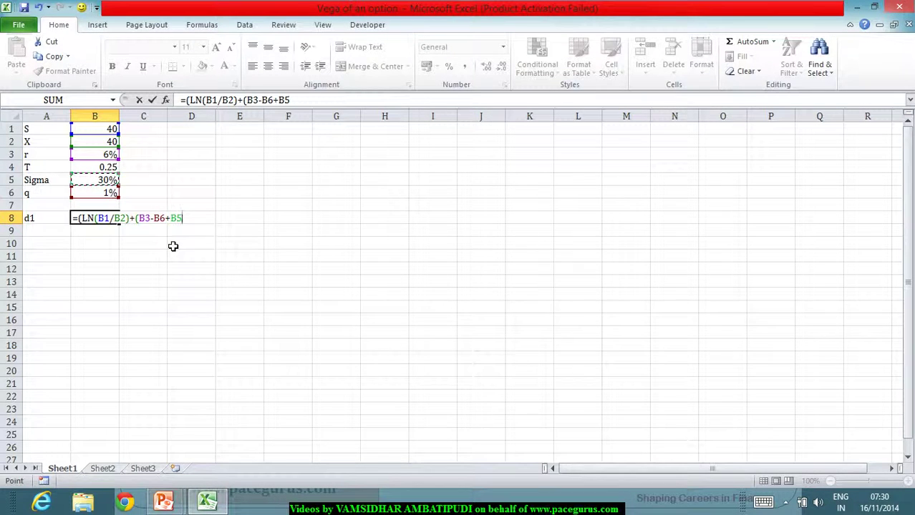
pyautogui.write('^2/2)*')
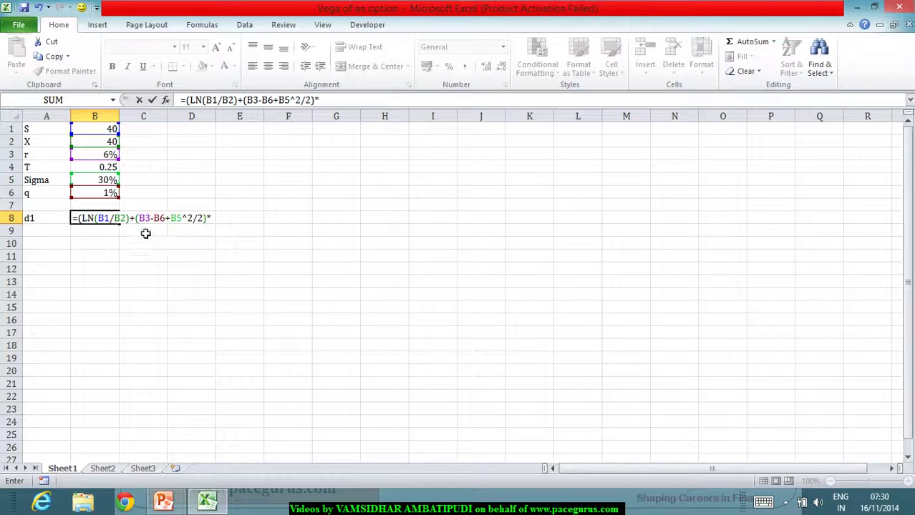
pyautogui.click(113, 170)
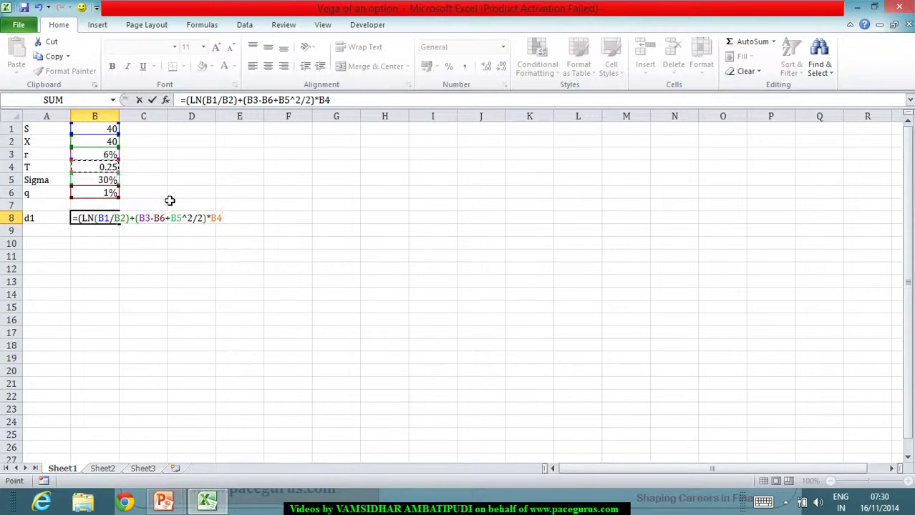
# - Divide by B5*SQRT(B4) and enter the d1 formula, giving 0.158333
pyautogui.write(')/(')
pyautogui.click(100, 180)
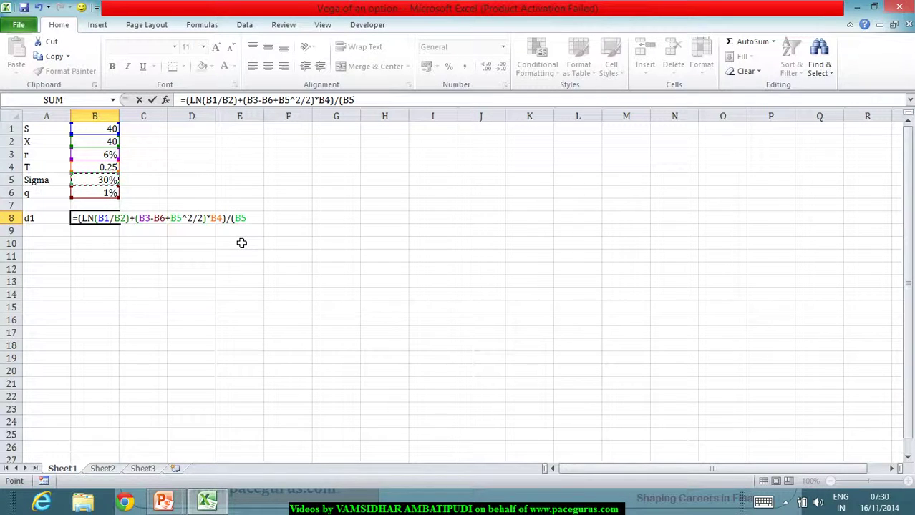
pyautogui.write('*sqr')
pyautogui.press('Tab')
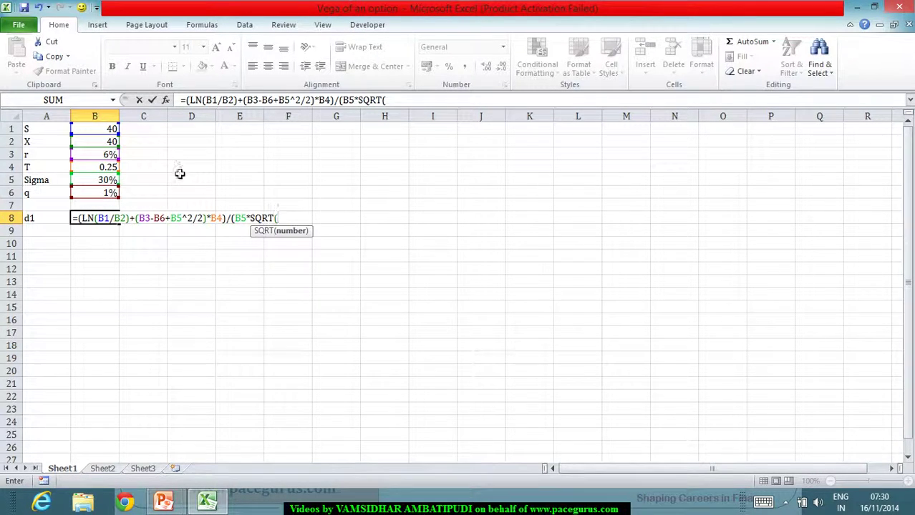
pyautogui.click(111, 169)
pyautogui.write('))')
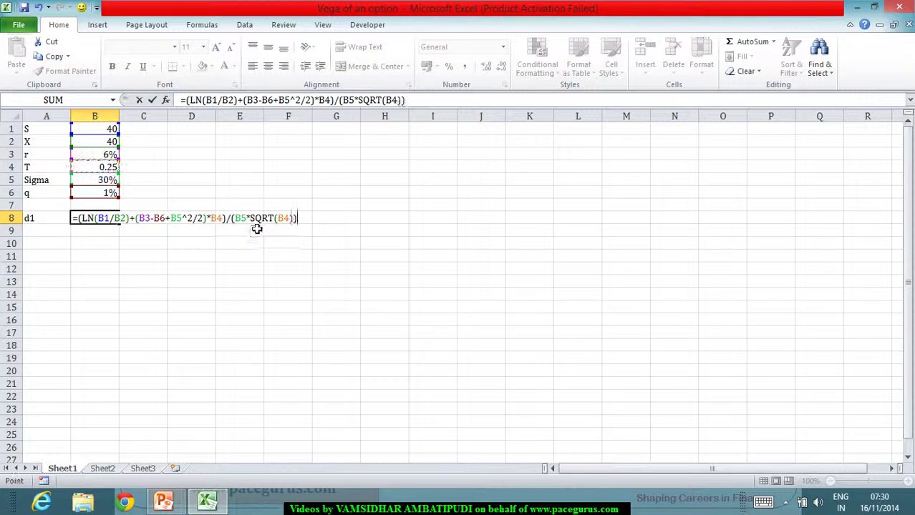
pyautogui.press('Return')
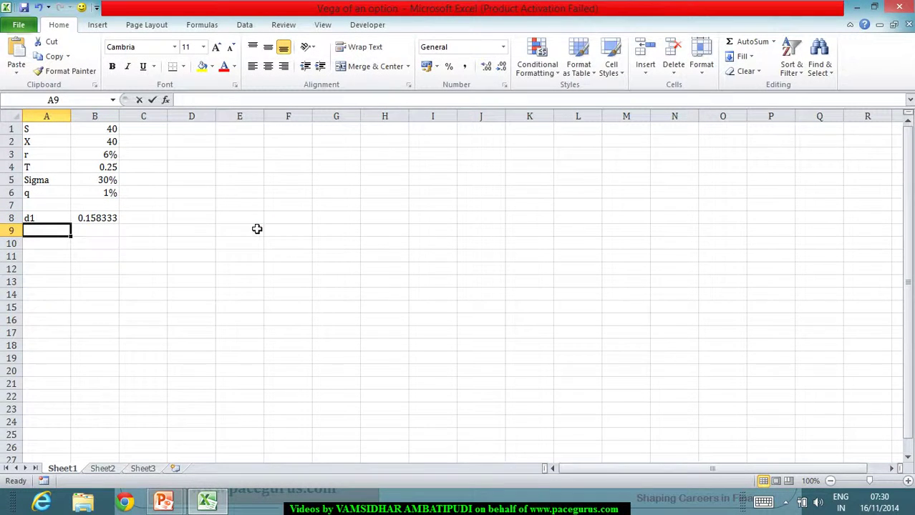
# - Label A9 d2 and enter =B8-B5*SQRT(B4) in B9, giving 0.008333
pyautogui.write('d2')
pyautogui.press('Tab')
pyautogui.write('=')
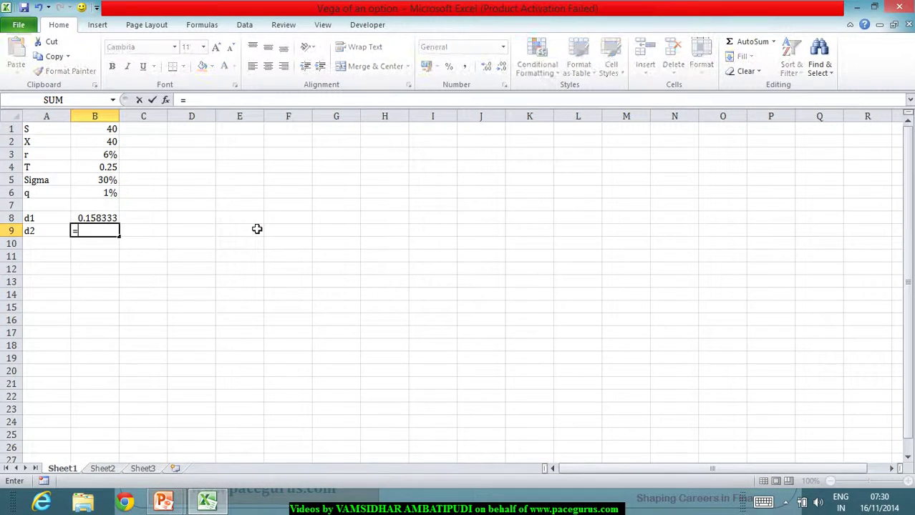
pyautogui.write('B8-')
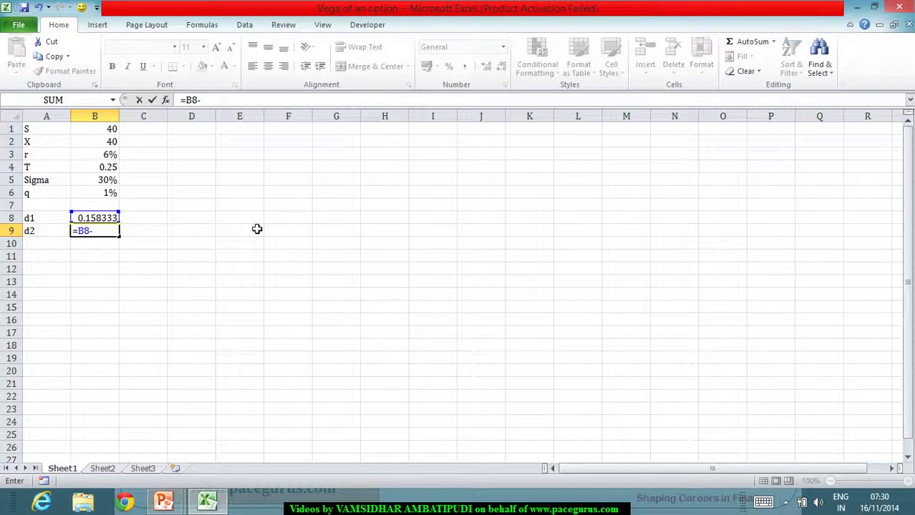
pyautogui.click(101, 184)
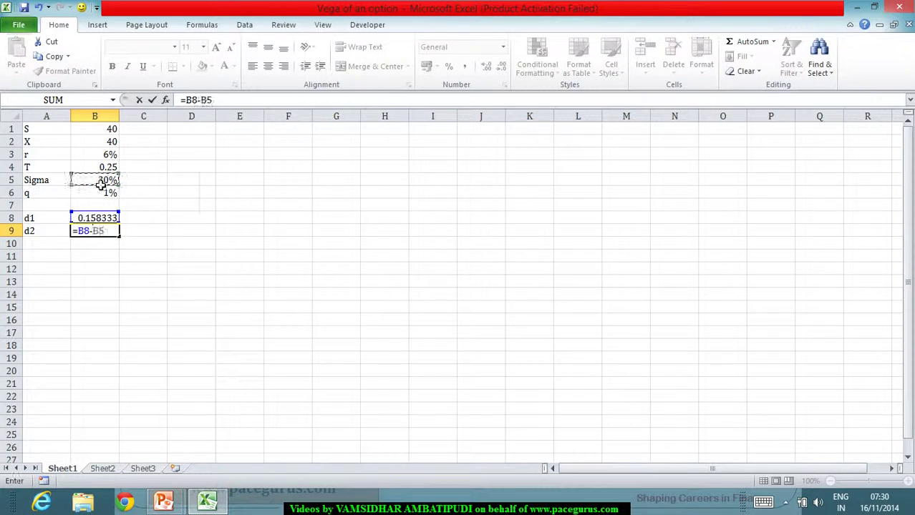
pyautogui.write('*SQRT(')
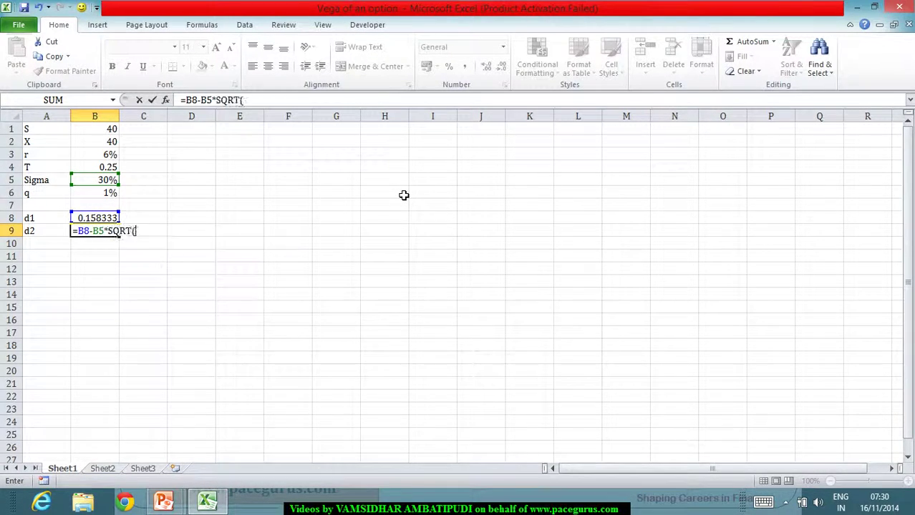
pyautogui.click(109, 170)
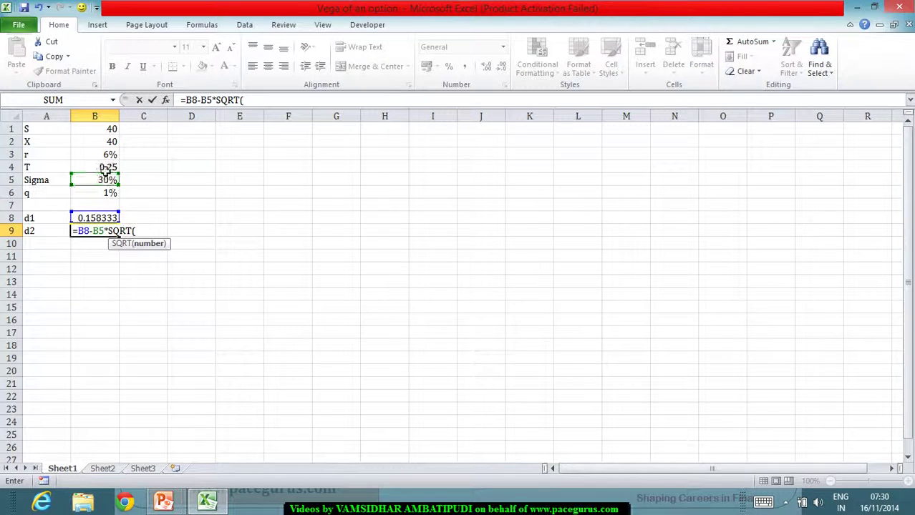
pyautogui.write(')')
pyautogui.press('Return')
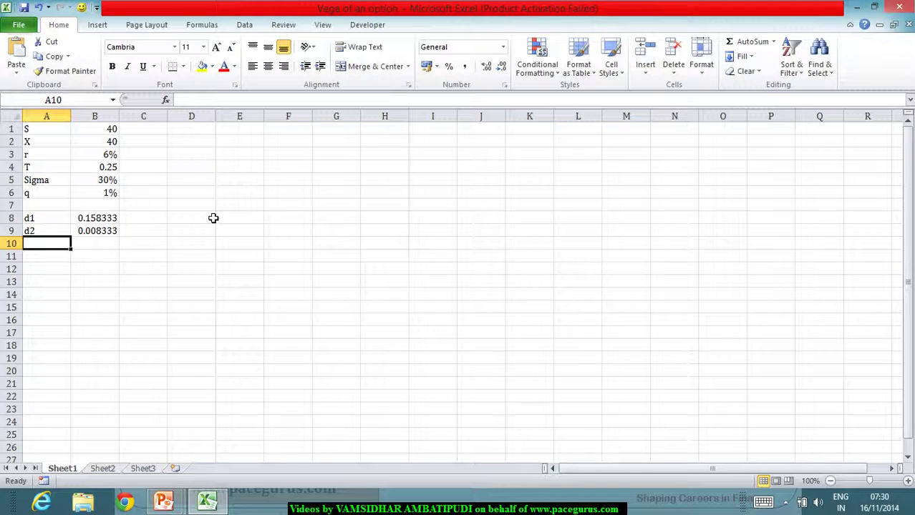
# - Label A10 N(d1) and enter =NORM.S.DIST(B8,TRUE) in B10, giving 0.562903
pyautogui.write('N(d1)')
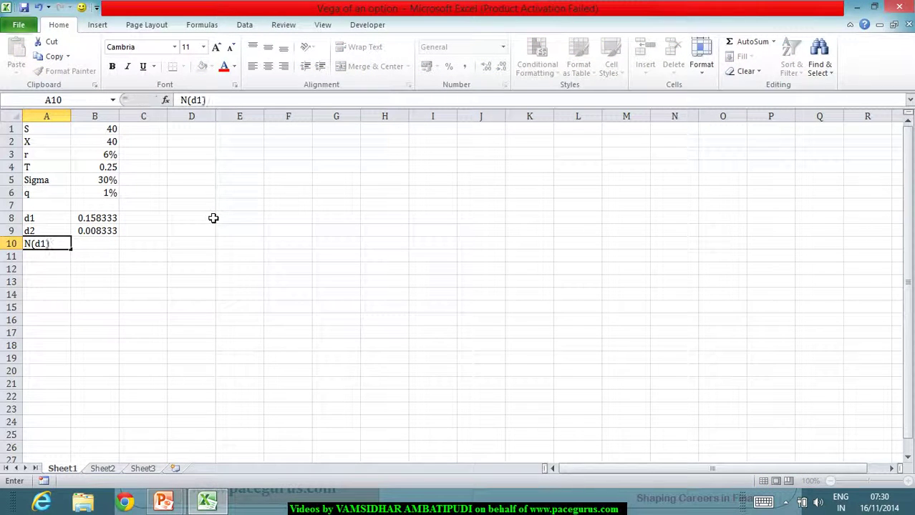
pyautogui.press('Tab')
pyautogui.write('=n')
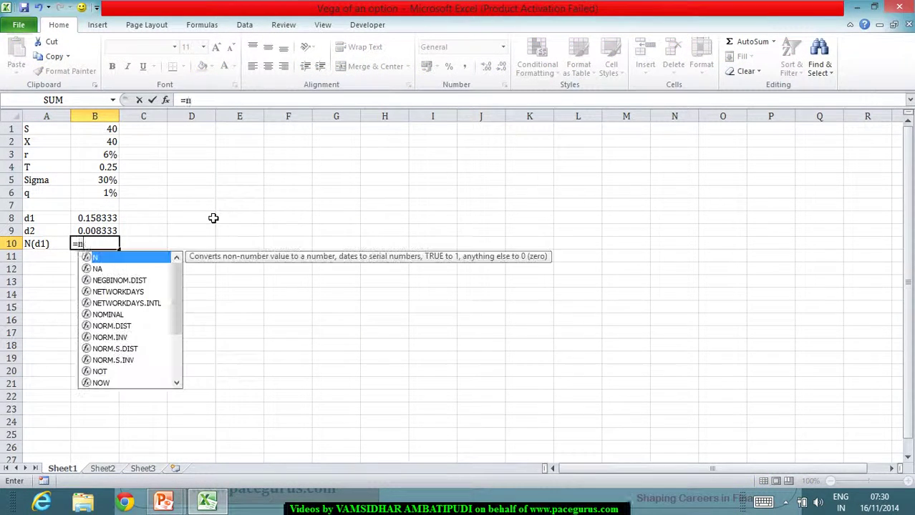
pyautogui.write('orm')
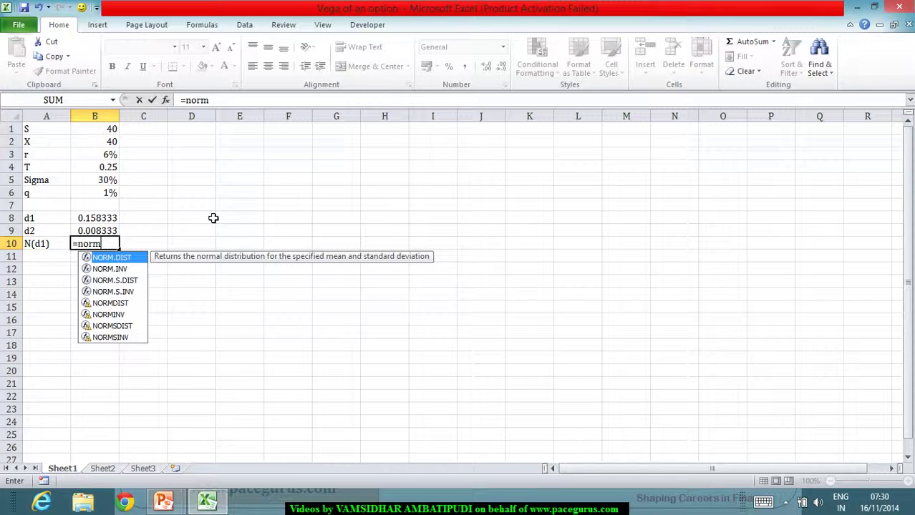
pyautogui.press('Down')
pyautogui.press('Down')
pyautogui.press('Tab')
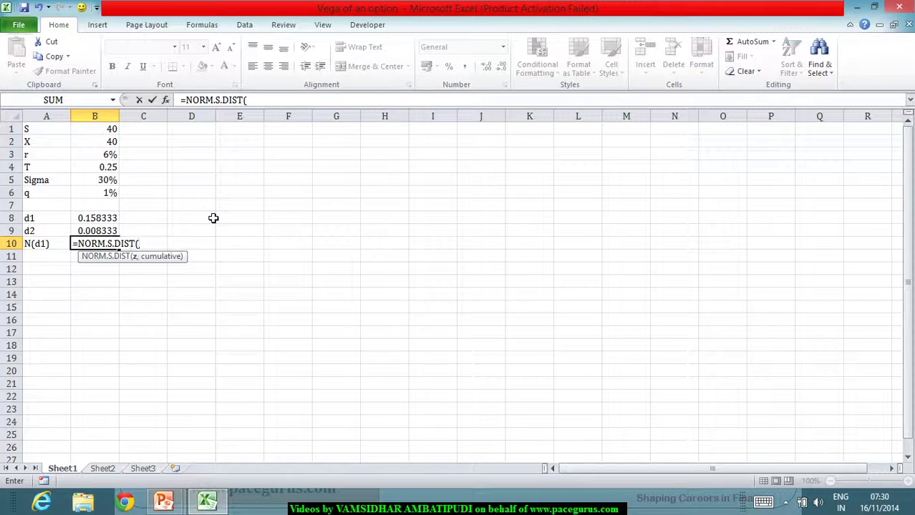
pyautogui.press('Up')
pyautogui.press('Up')
pyautogui.write(',')
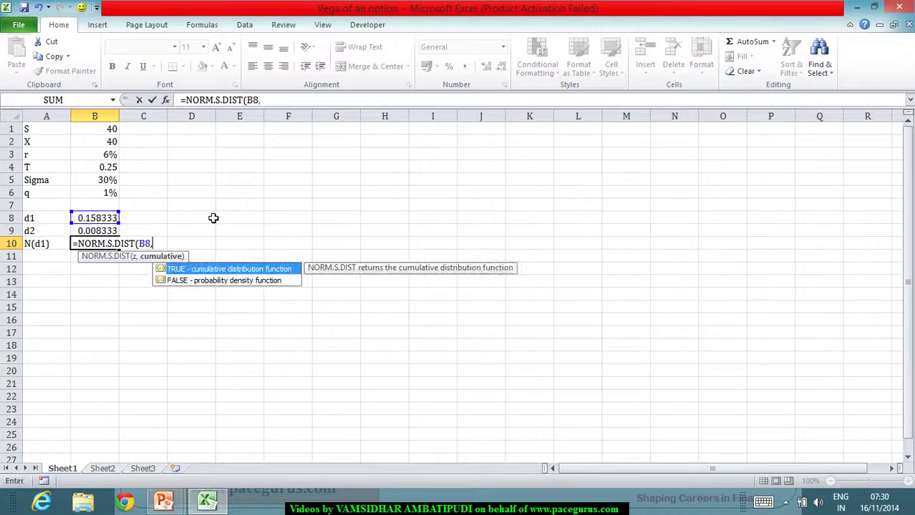
pyautogui.press('Tab')
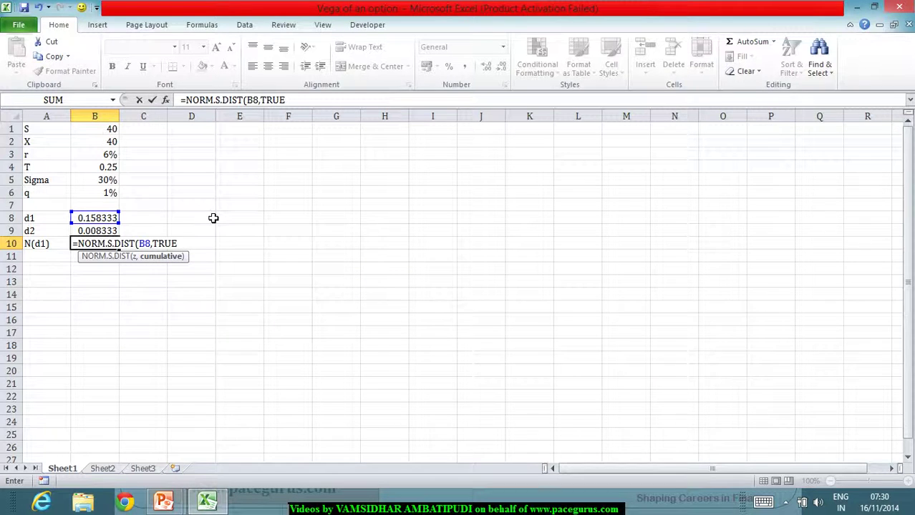
pyautogui.write(')')
pyautogui.press('Return')
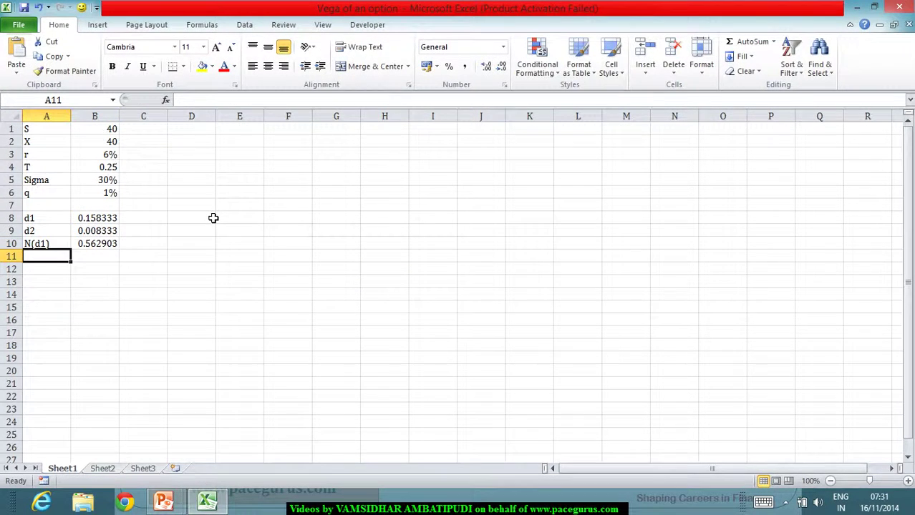
# - Label A11 N(d2), adding the missing closing parenthesis
pyautogui.write('N(d2')
pyautogui.press('Tab')
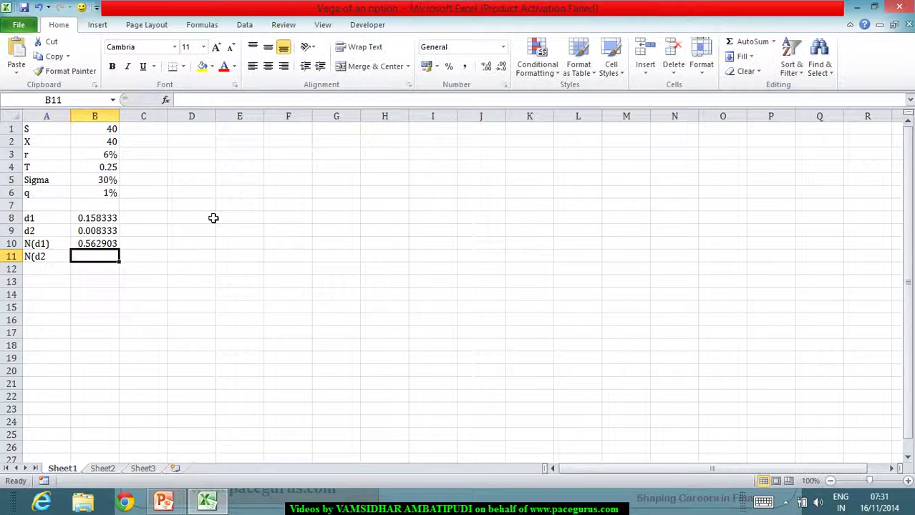
pyautogui.press('Left')
pyautogui.press('F2')
pyautogui.write(')')
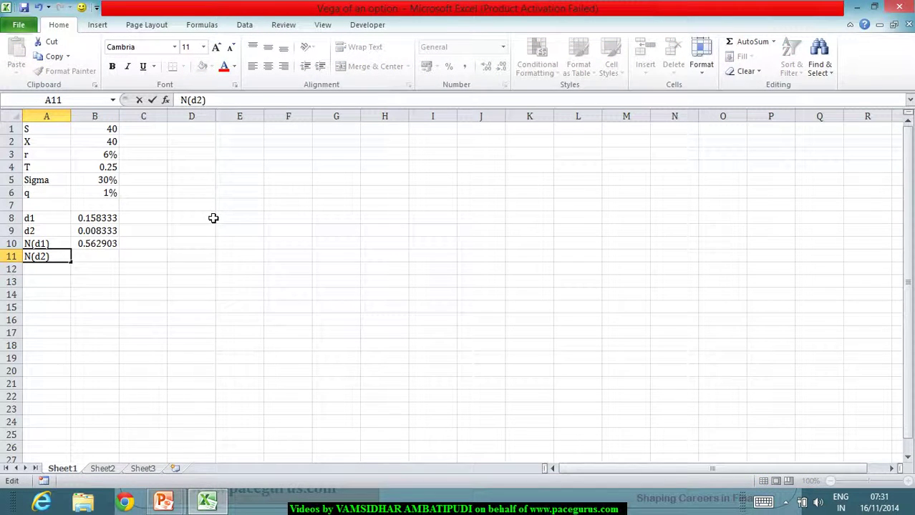
pyautogui.press('Tab')
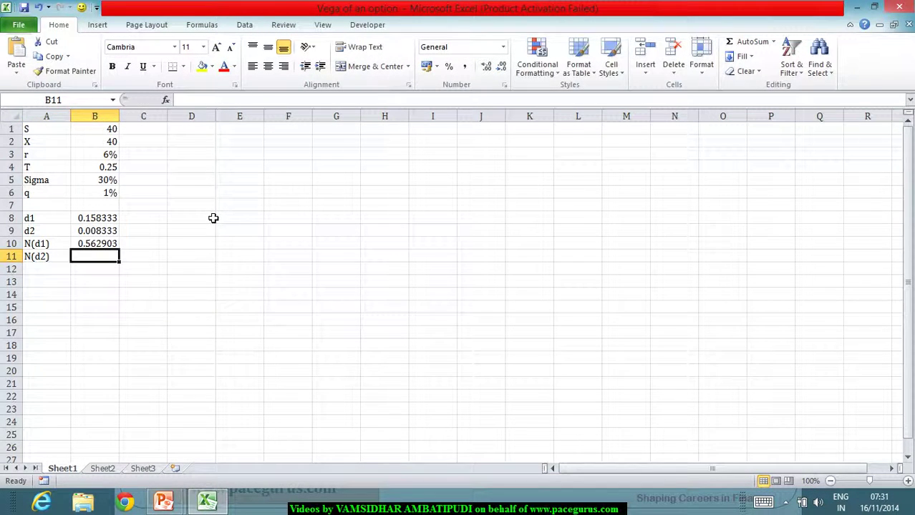
# - Enter =NORM.S.DIST(B9,TRUE) in B11, giving 0.503324
pyautogui.write('=norm')
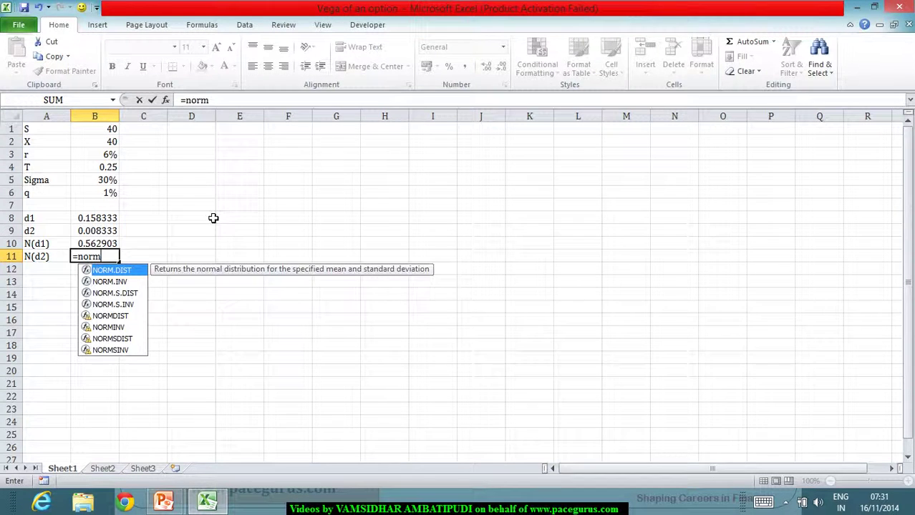
pyautogui.press('Down')
pyautogui.press('Down')
pyautogui.press('Tab')
pyautogui.press('Up')
pyautogui.press('Up')
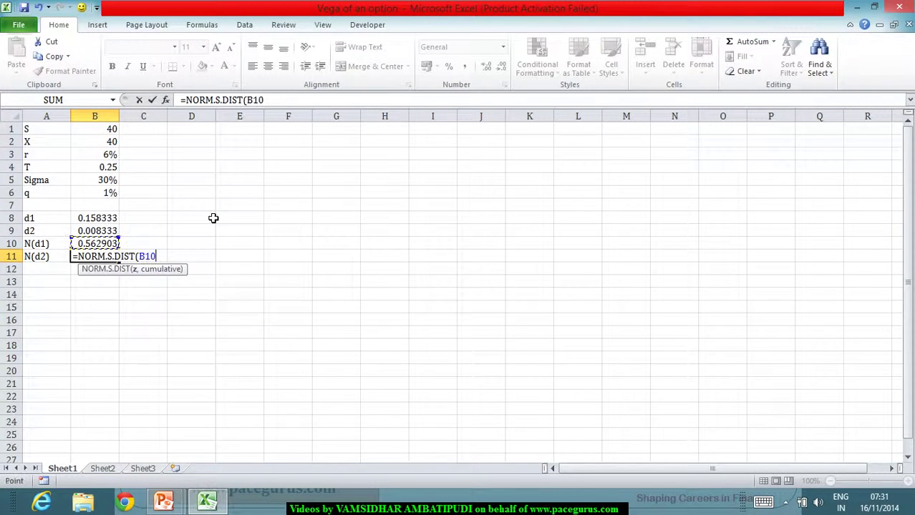
pyautogui.write(',')
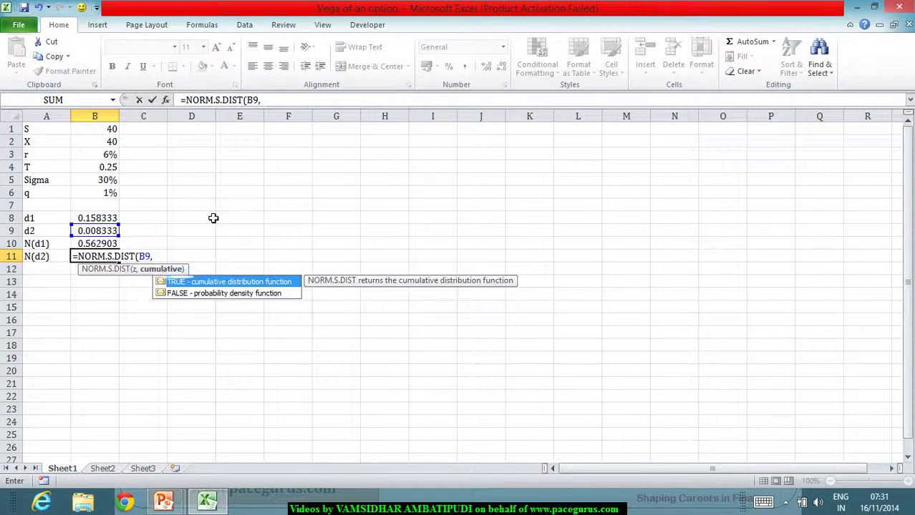
pyautogui.press('Tab')
pyautogui.write(')')
pyautogui.press('Return')
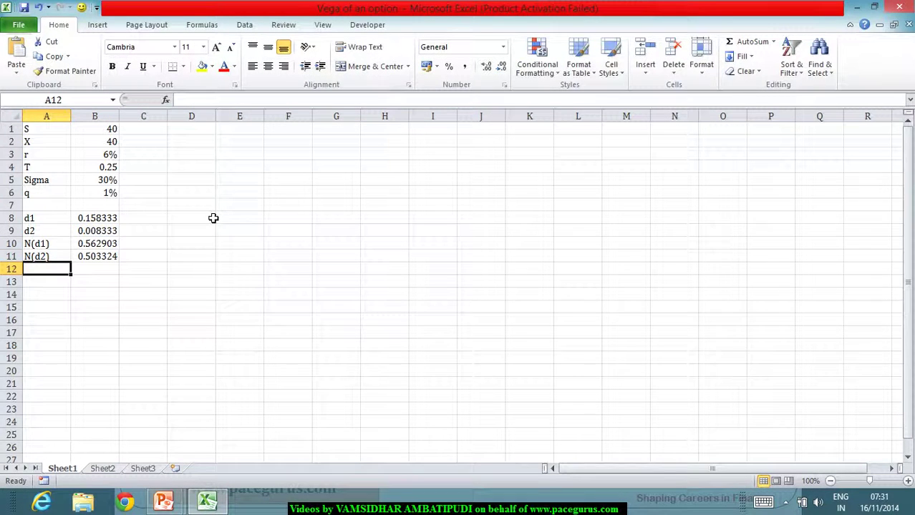
pyautogui.press('Down')
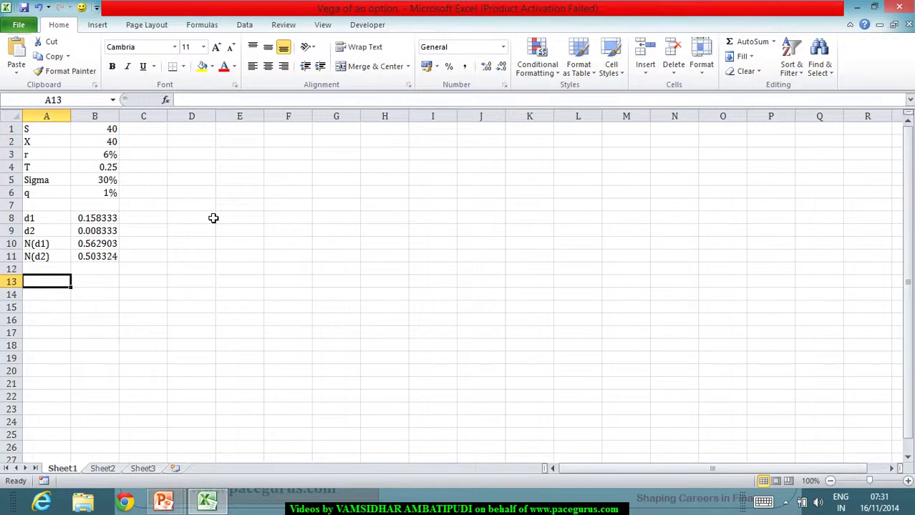
# - Label A13 c and start B13 with the term =B1*EXP(-B6*B4)*B10
pyautogui.write('c')
pyautogui.press('Tab')
pyautogui.write('=')
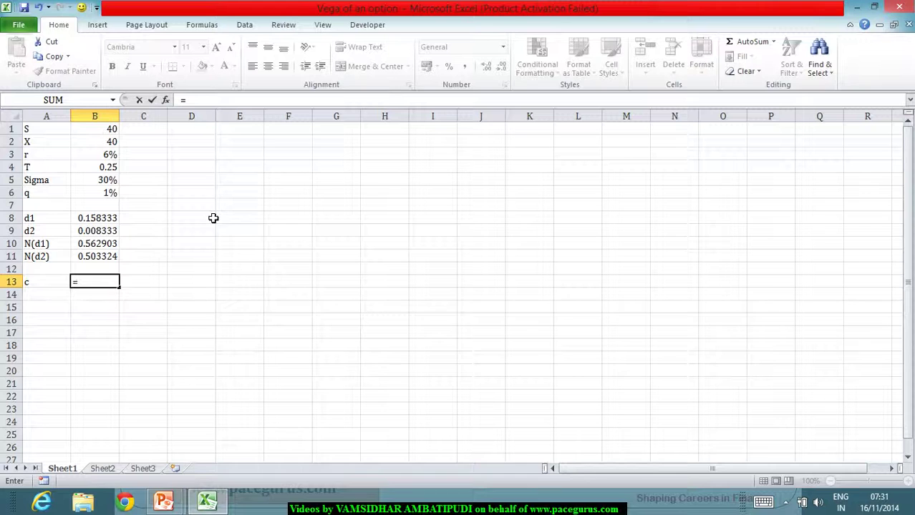
pyautogui.write('s')
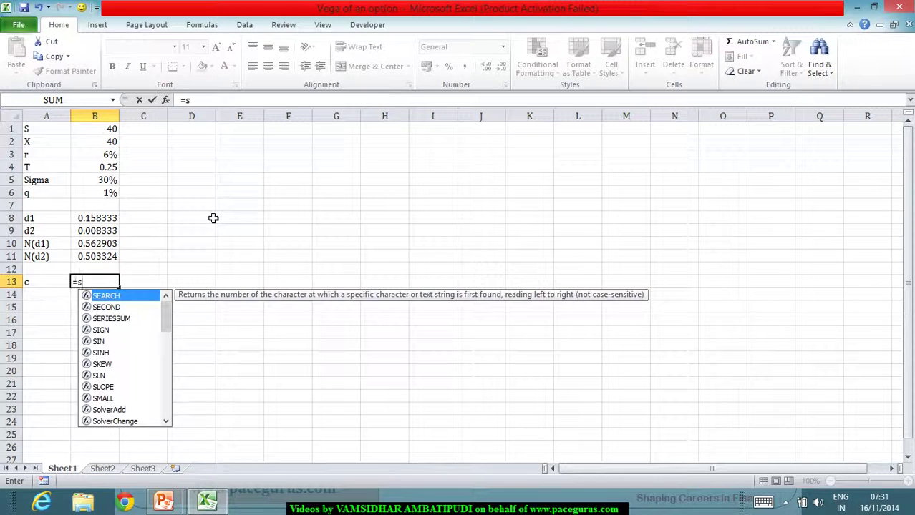
pyautogui.press('BackSpace')
pyautogui.press('BackSpace')
pyautogui.write('=')
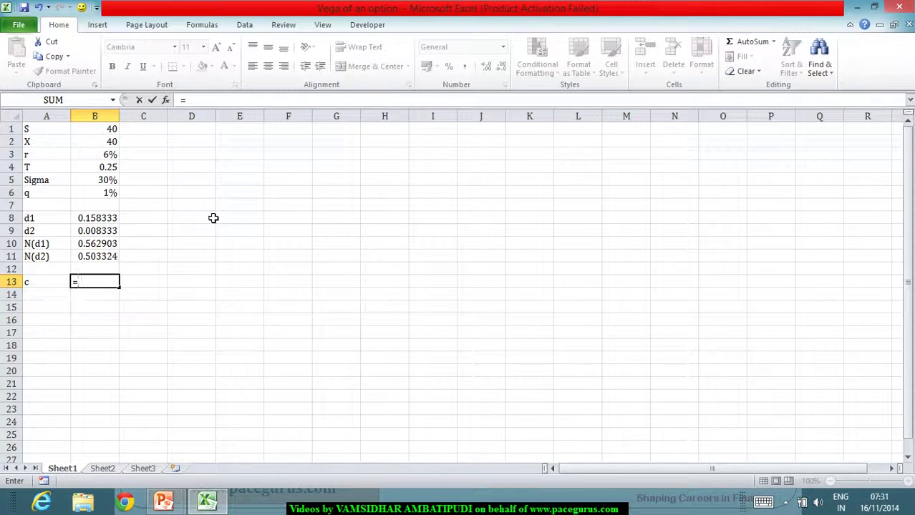
pyautogui.click(97, 129)
pyautogui.write('*')
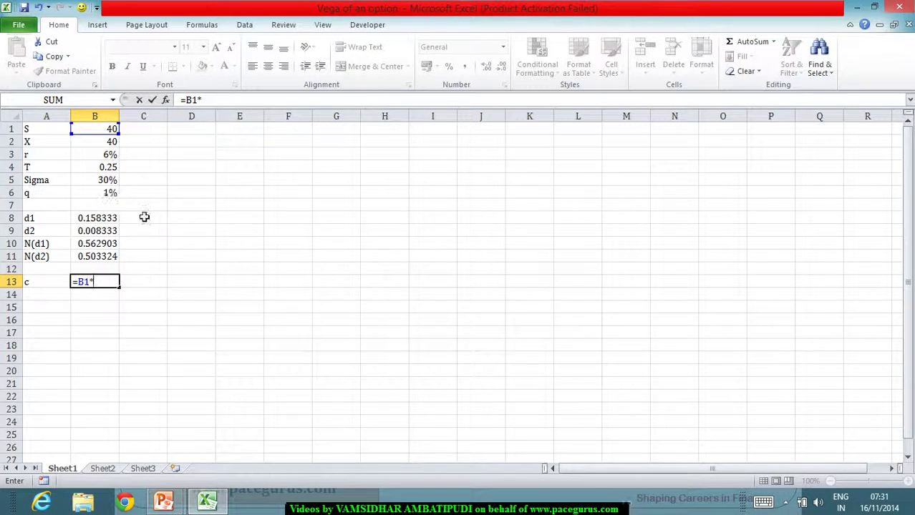
pyautogui.write('exp')
pyautogui.press('Tab')
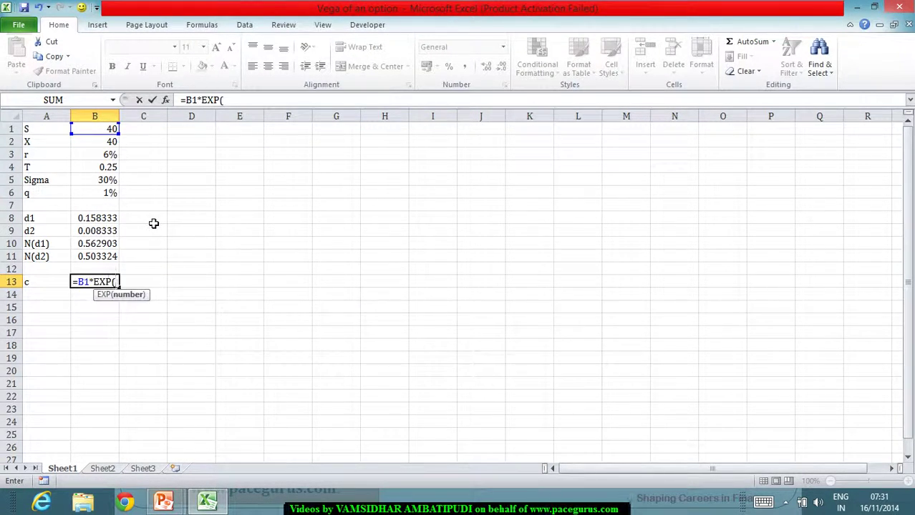
pyautogui.write('-')
pyautogui.click(104, 193)
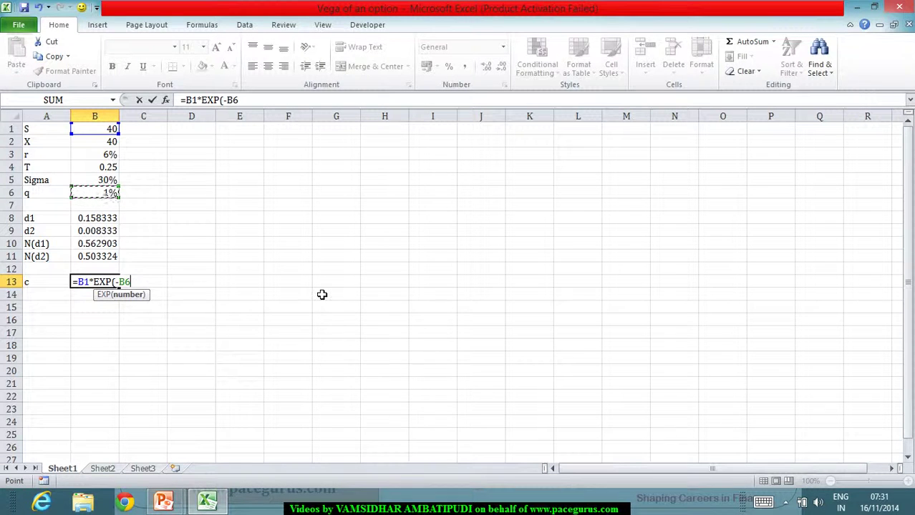
pyautogui.write('*')
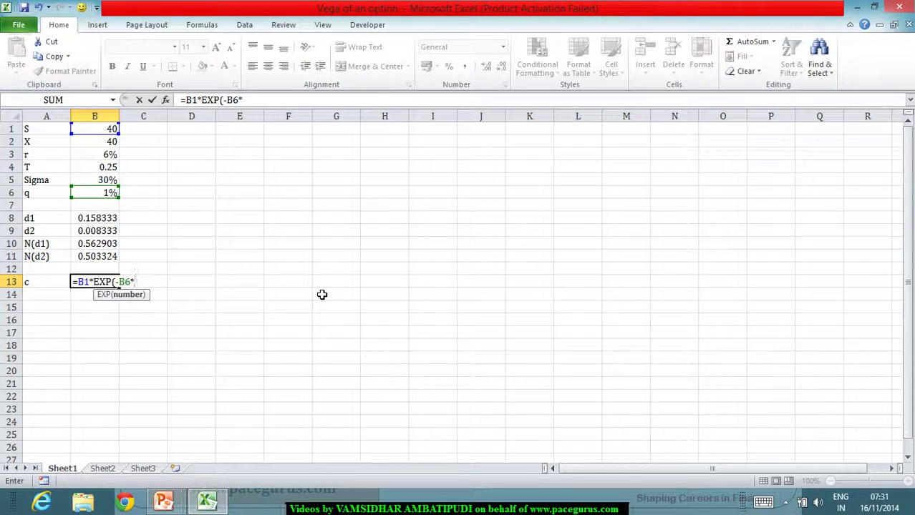
pyautogui.click(111, 169)
pyautogui.write(')*')
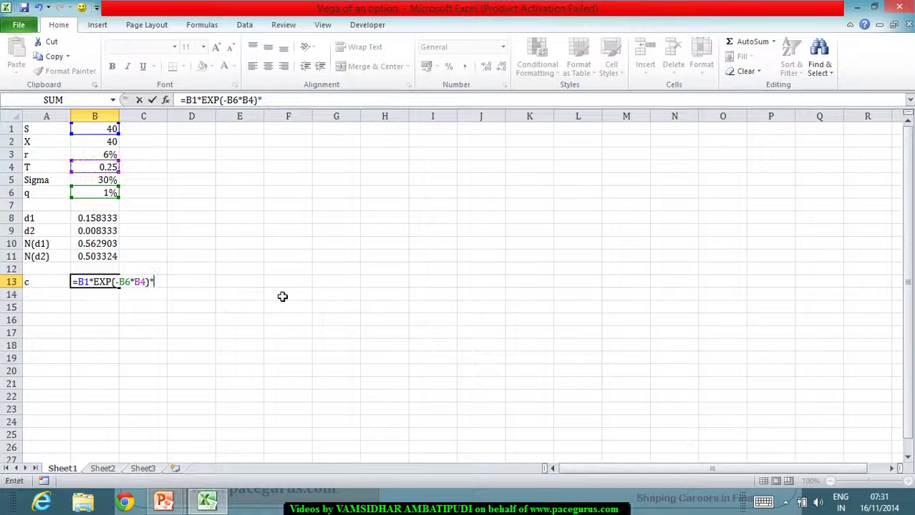
pyautogui.click(80, 243)
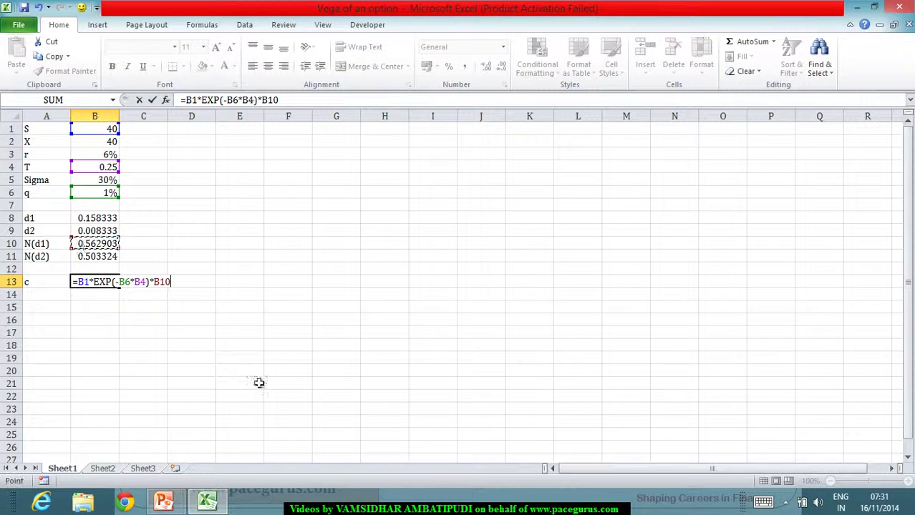
# - Subtract B2*EXP(-B3*B4)*B11 and enter the call price, giving 2.626659
pyautogui.write('-')
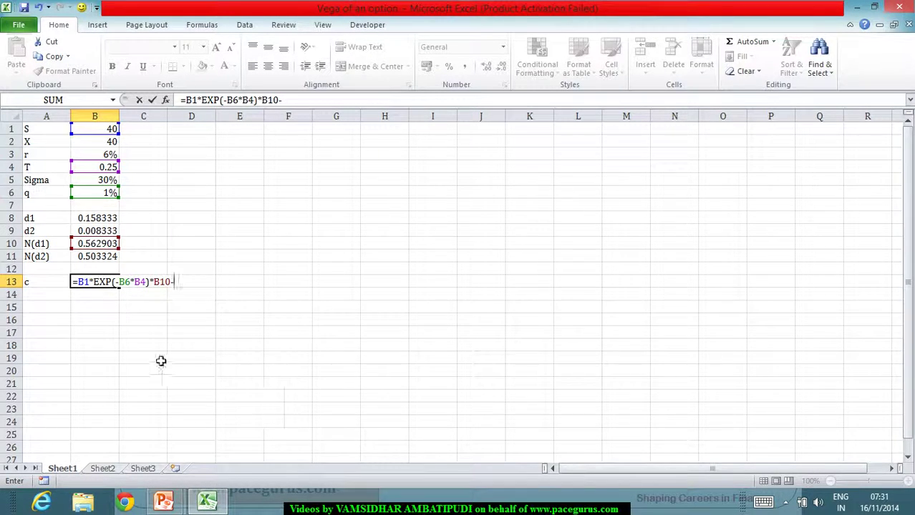
pyautogui.click(113, 146)
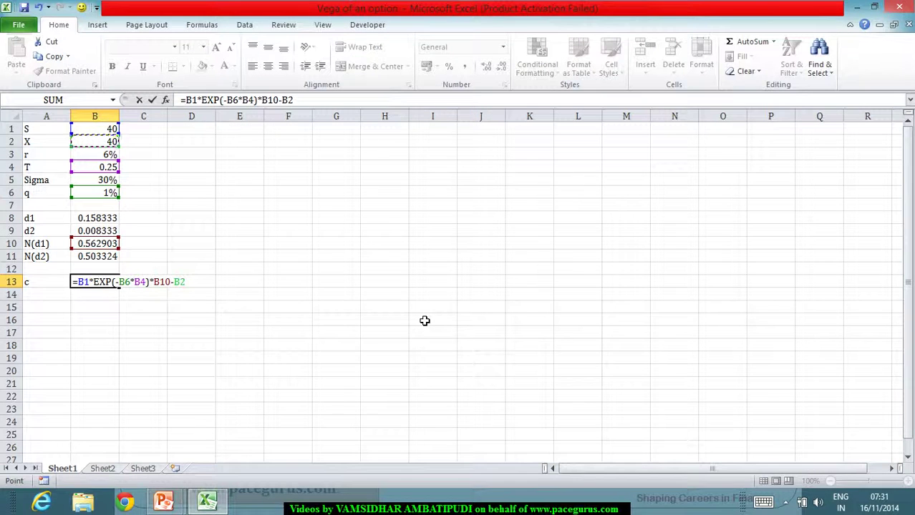
pyautogui.write('*exp')
pyautogui.press('Tab')
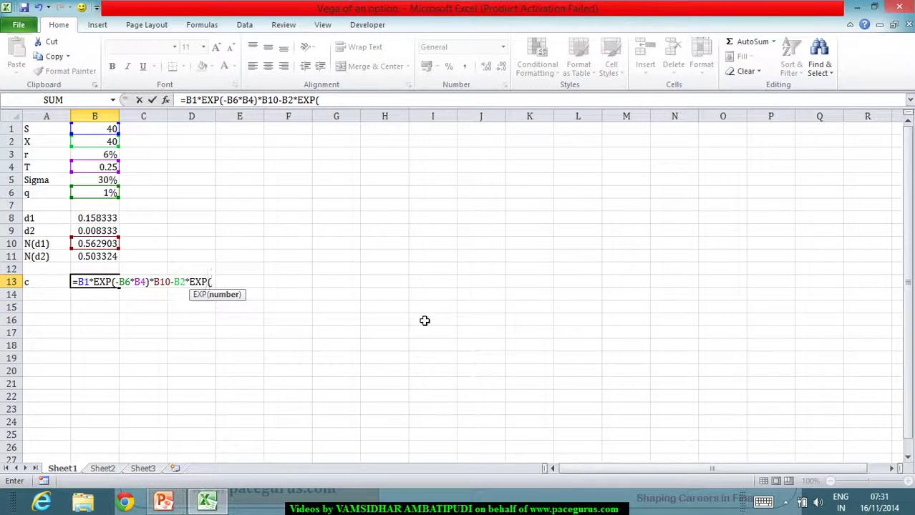
pyautogui.write('-')
pyautogui.click(107, 155)
pyautogui.write('*')
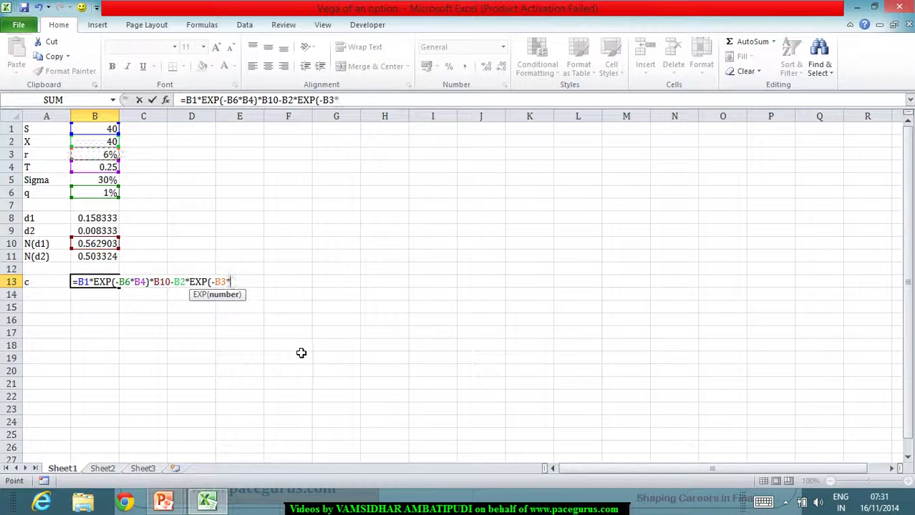
pyautogui.click(100, 166)
pyautogui.write(')')
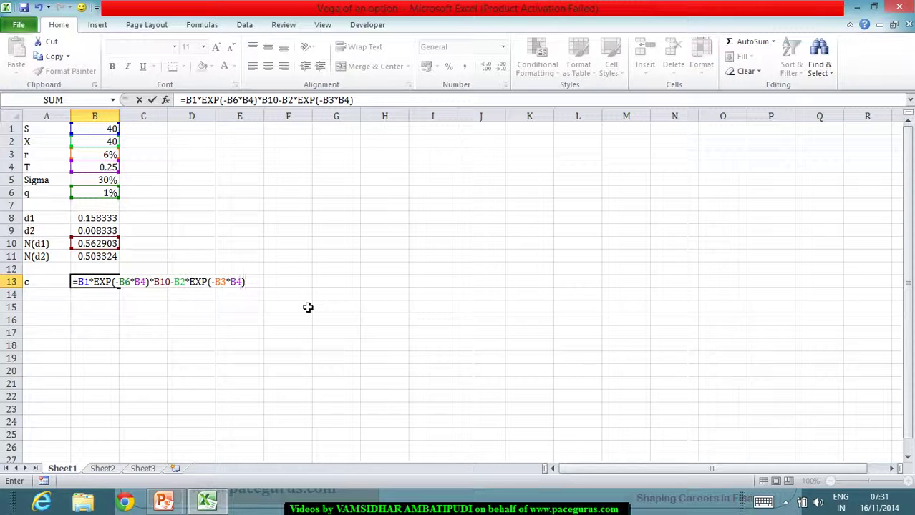
pyautogui.write('*')
pyautogui.click(112, 263)
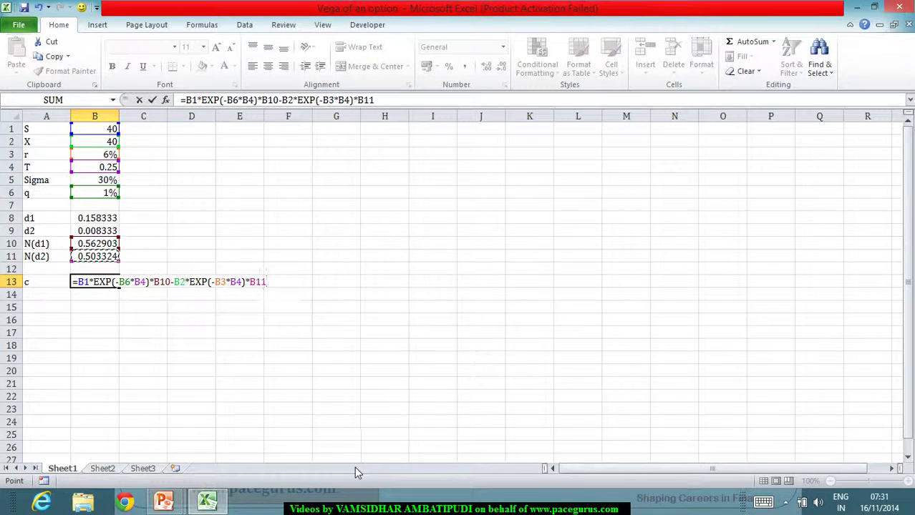
pyautogui.press('Return')
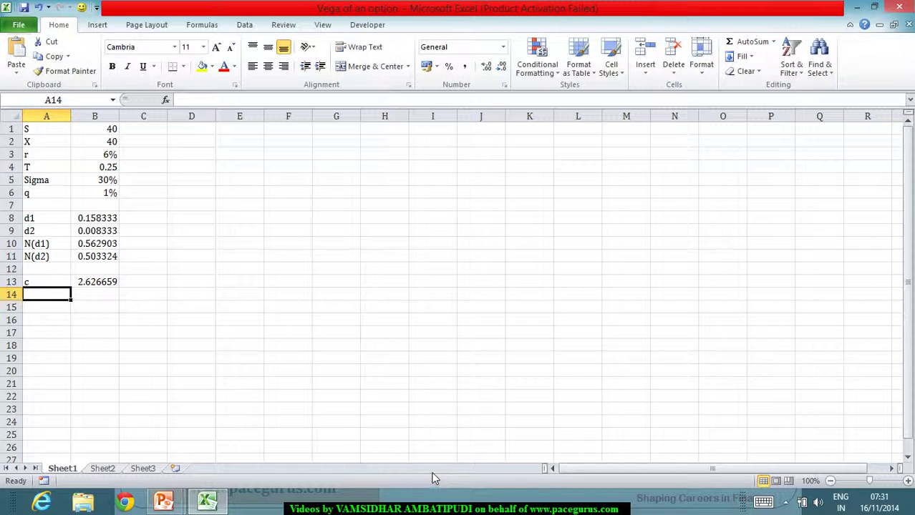
# - Check the vega formula slide and label A15 Vega, leaving B15 ready
pyautogui.hotkey('alt', 'Tab')
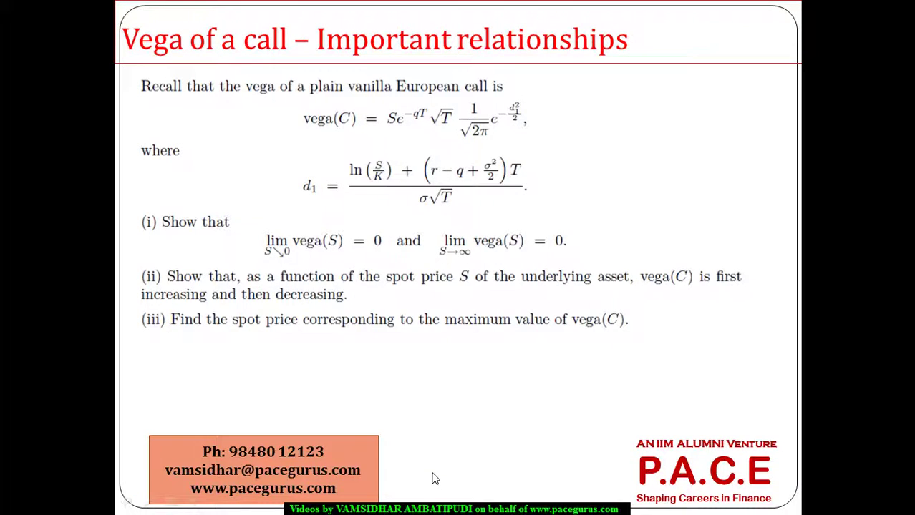
pyautogui.hotkey('alt', 'Tab')
pyautogui.press('Down')
pyautogui.write('Vega')
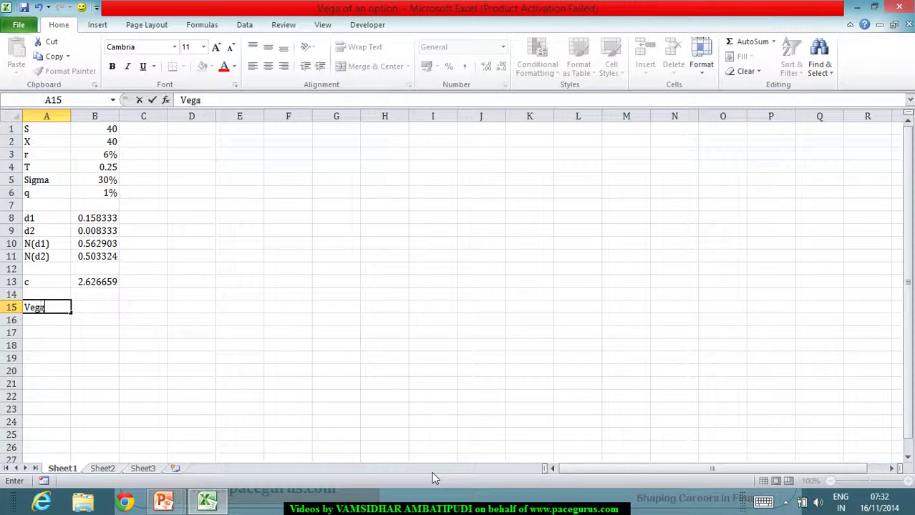
pyautogui.press('Tab')
pyautogui.hotkey('alt', 'Tab')
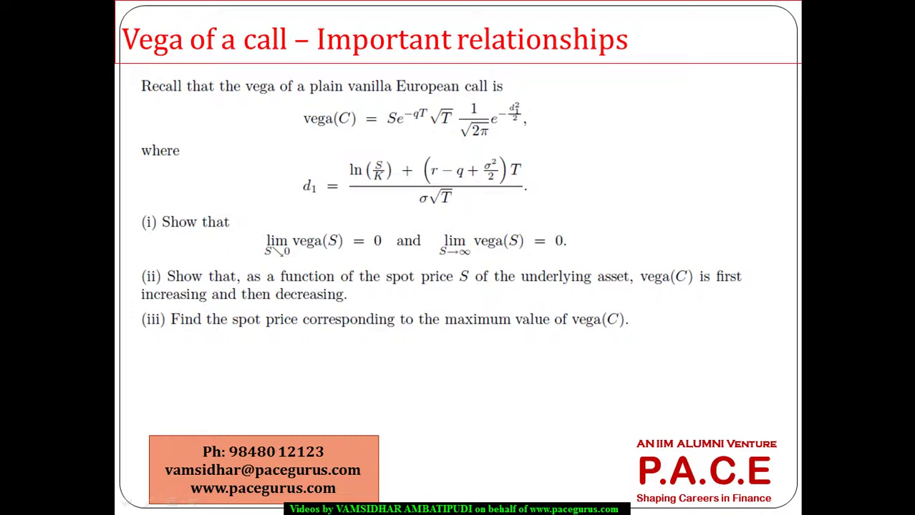
pyautogui.hotkey('alt', 'Tab')
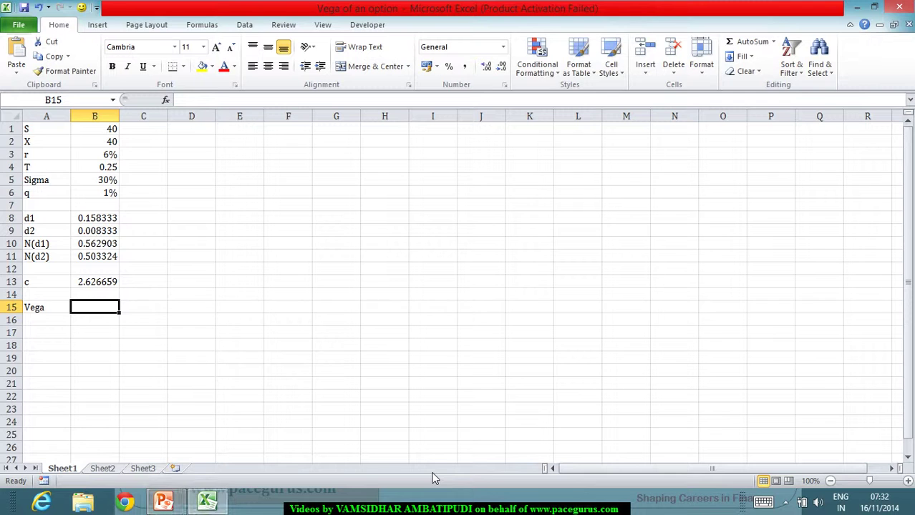
# - Start the Vega formula in B15 with =B1*EXP(-B6*B4)*SQRT(B4)
pyautogui.write('=')
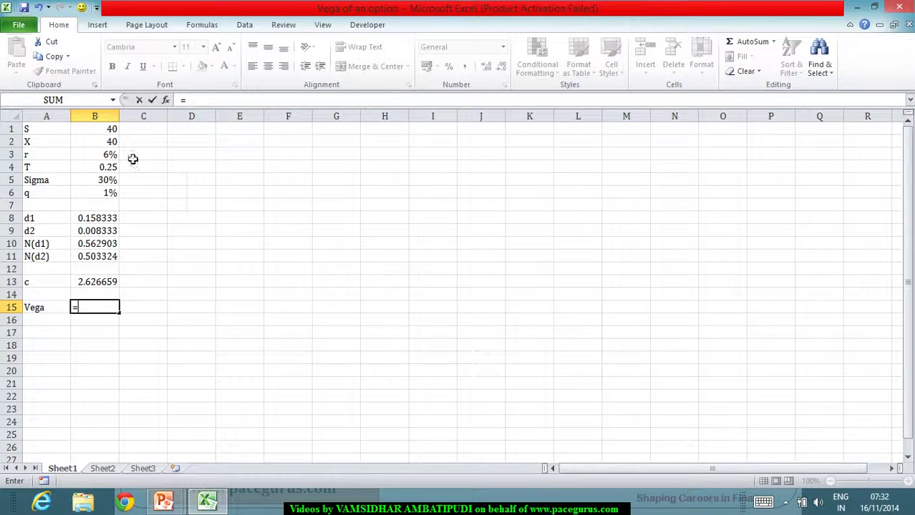
pyautogui.click(109, 129)
pyautogui.write('*')
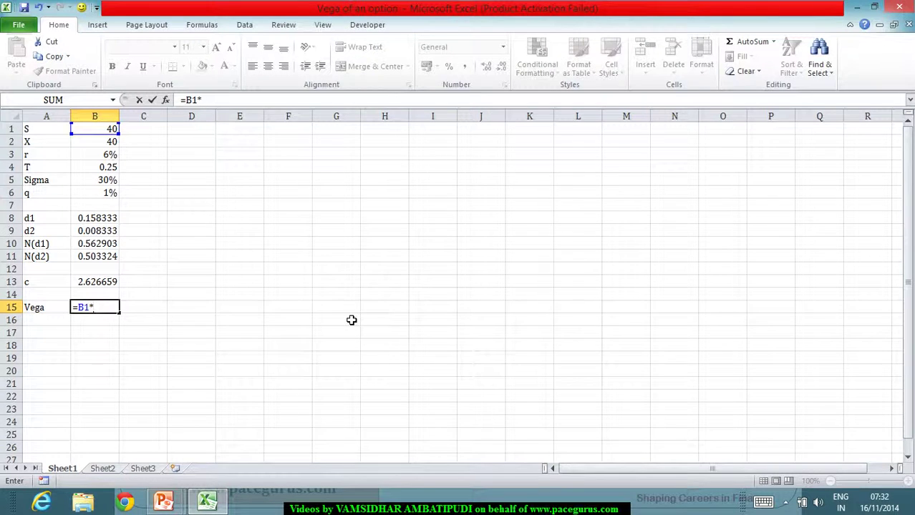
pyautogui.write('exp')
pyautogui.press('Tab')
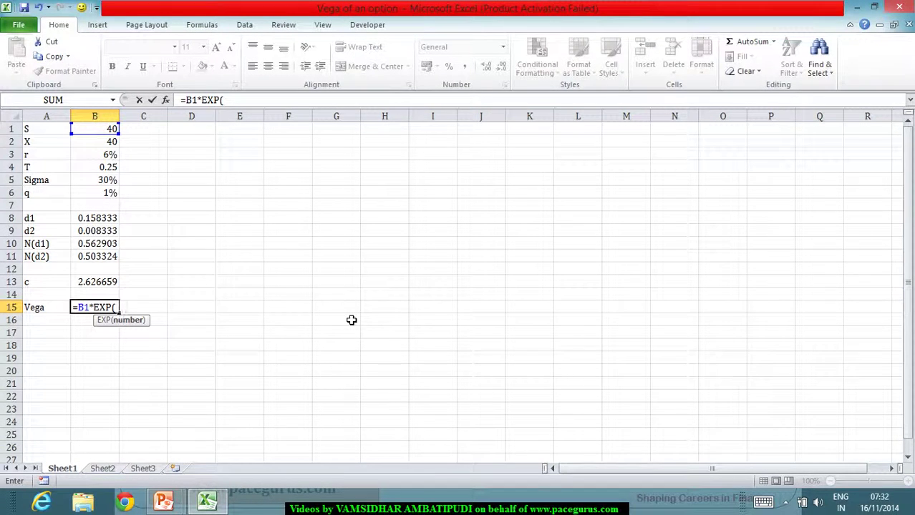
pyautogui.write('-')
pyautogui.click(91, 196)
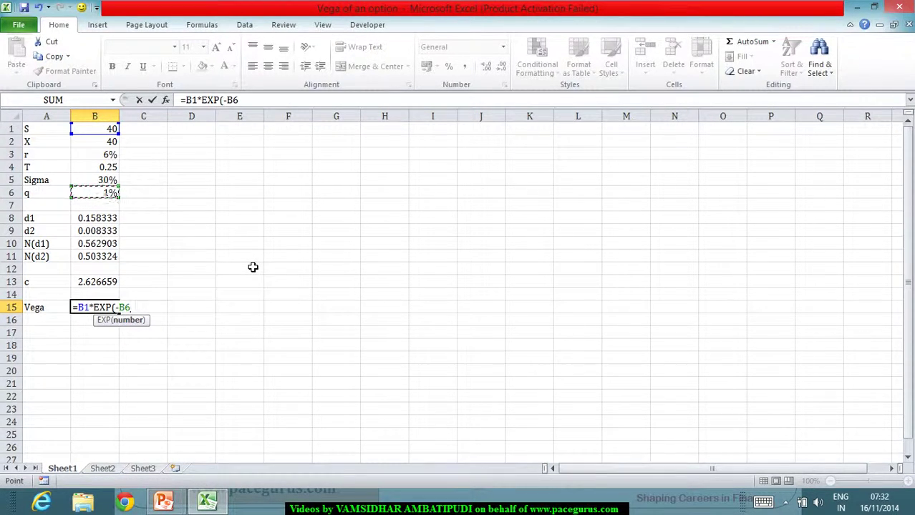
pyautogui.write('*')
pyautogui.click(106, 169)
pyautogui.write(')')
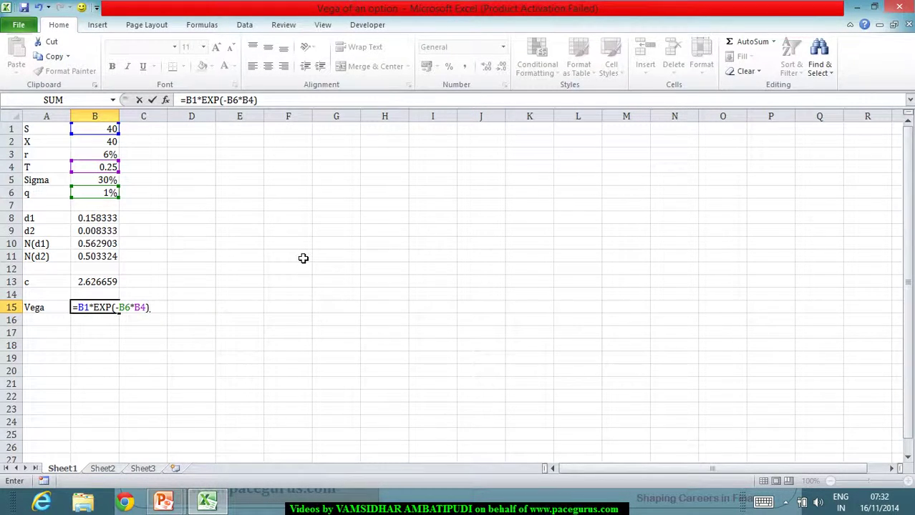
pyautogui.write('*sq')
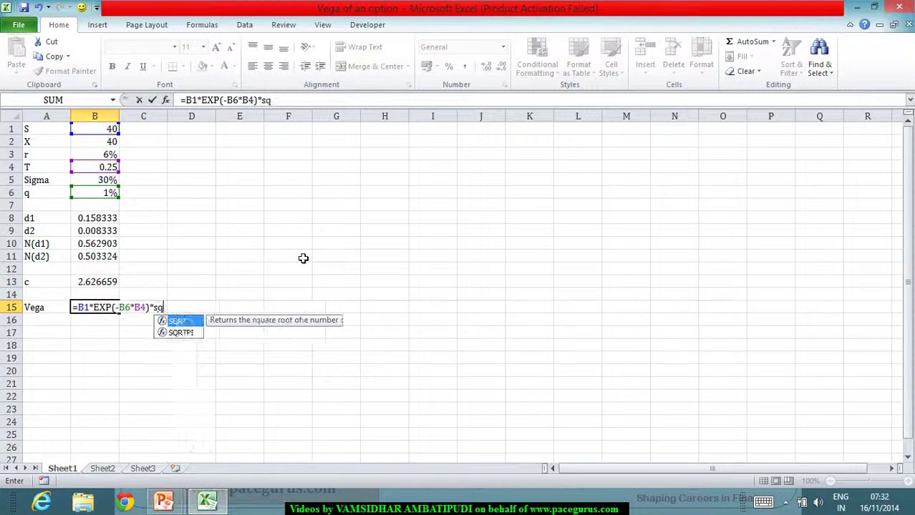
pyautogui.press('Tab')
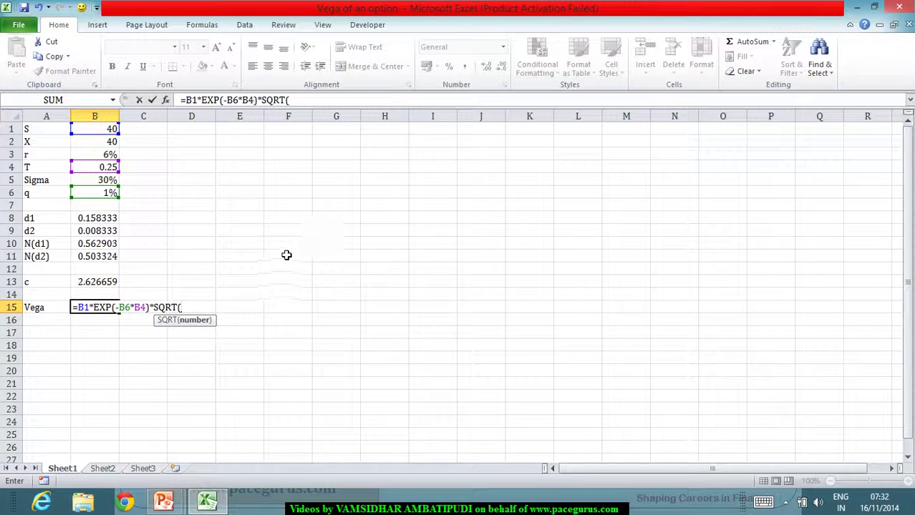
pyautogui.click(104, 169)
pyautogui.write(')')
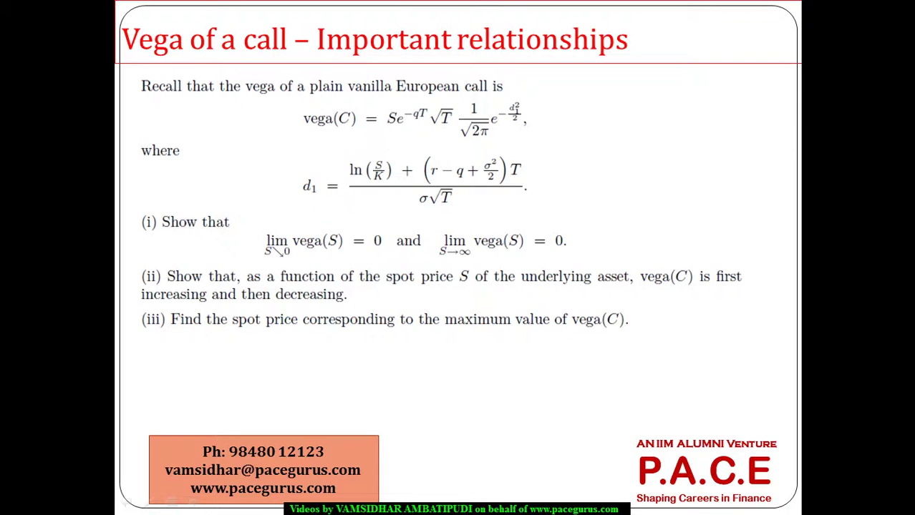
# - Extend the Vega formula with /SQRT(2*pi())*EXP(-0.5*B8^2)
pyautogui.hotkey('alt', 'Tab')
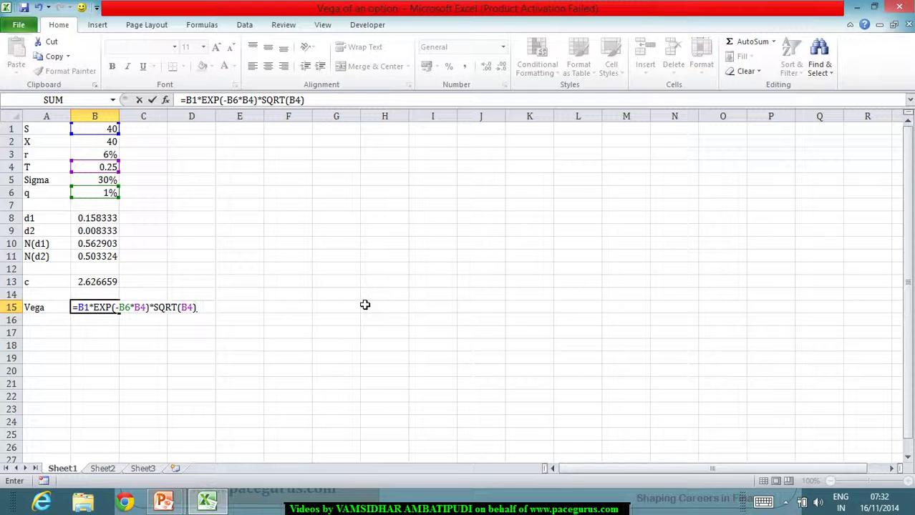
pyautogui.write('sqr')
pyautogui.press('Tab')
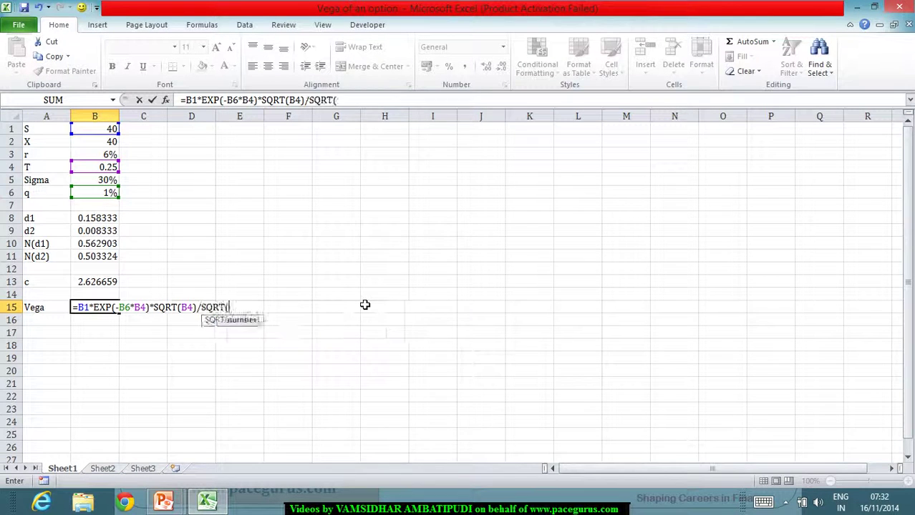
pyautogui.write('2*pi(')
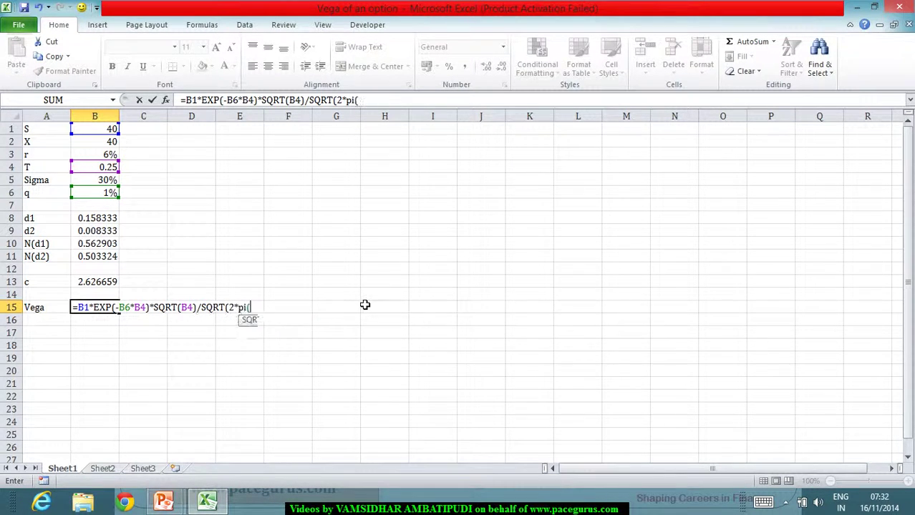
pyautogui.write('))')
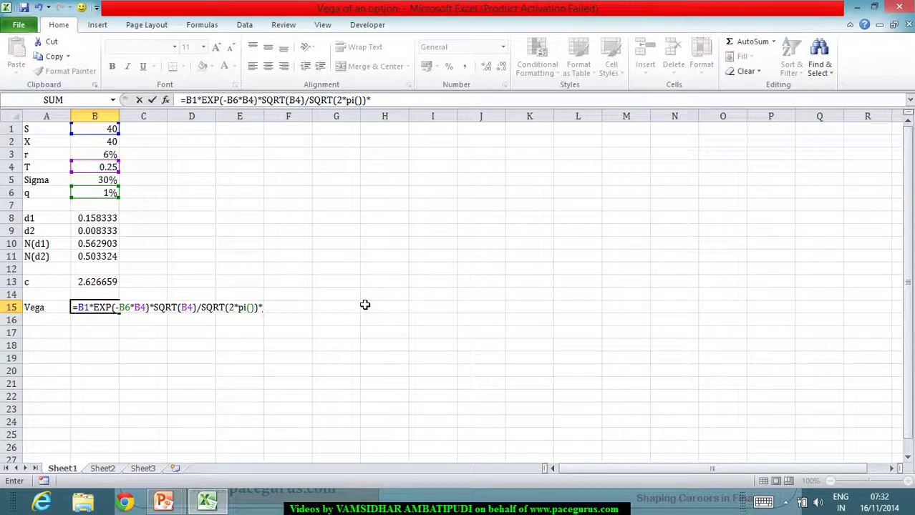
pyautogui.write('exp')
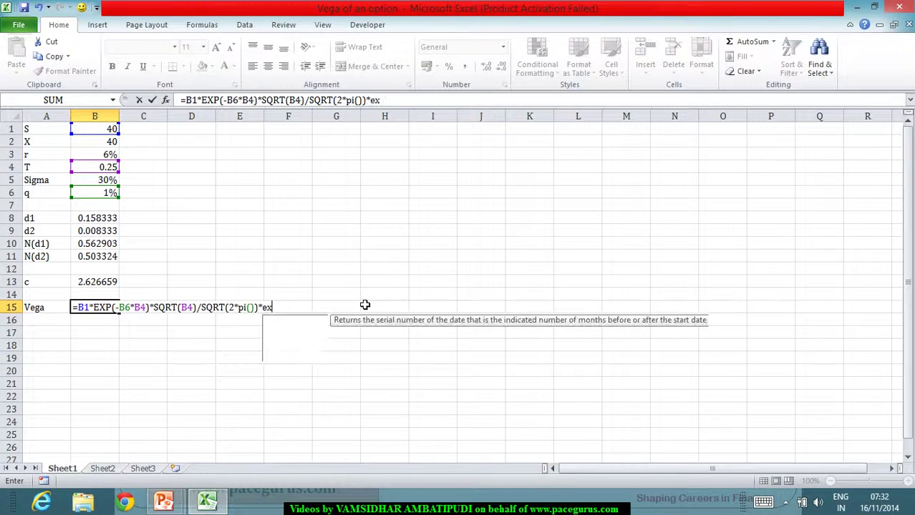
pyautogui.press('Tab')
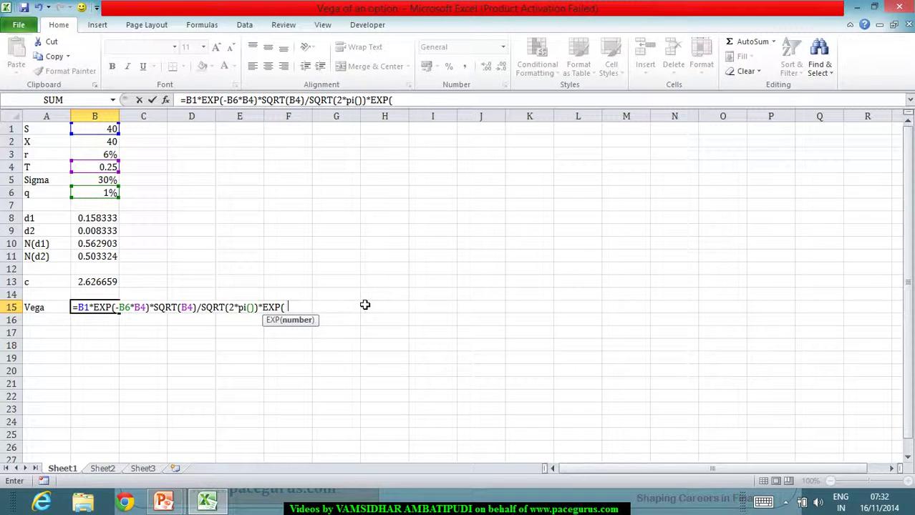
pyautogui.write('-0.5*')
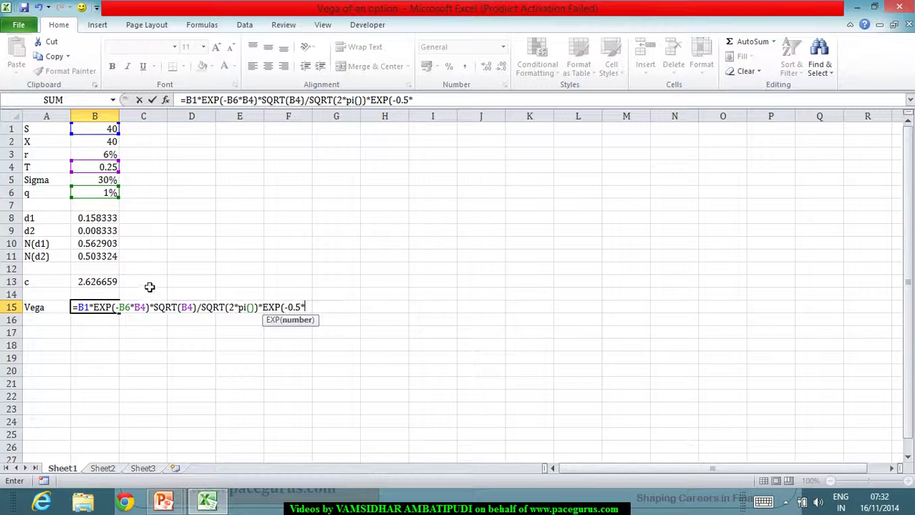
pyautogui.click(105, 222)
pyautogui.write('^')
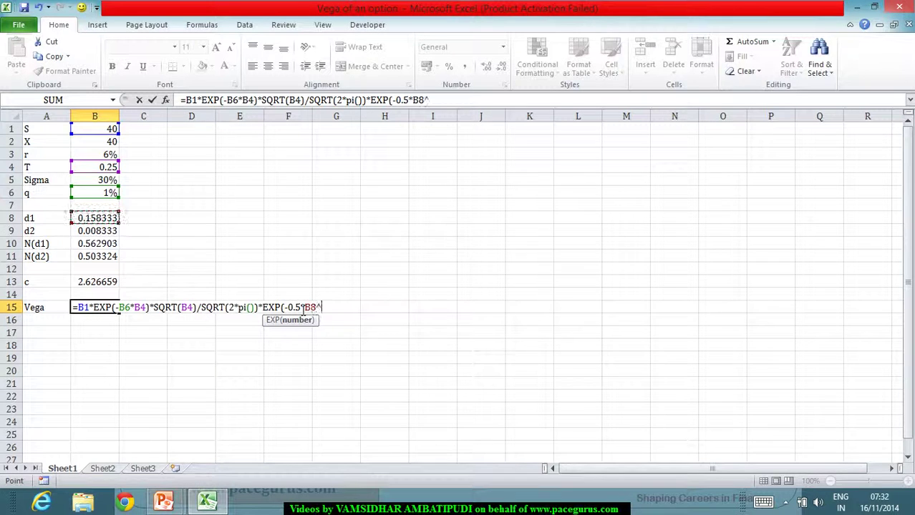
pyautogui.write('2)')
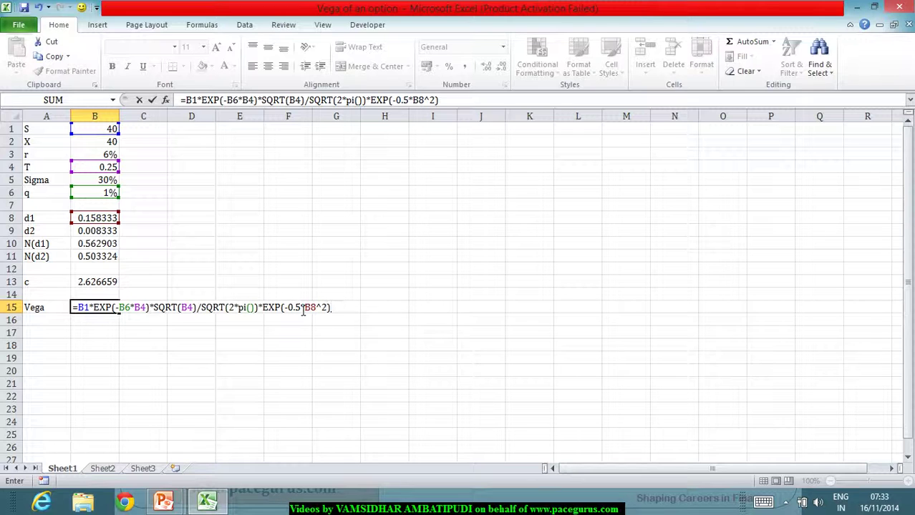
pyautogui.press('Return')
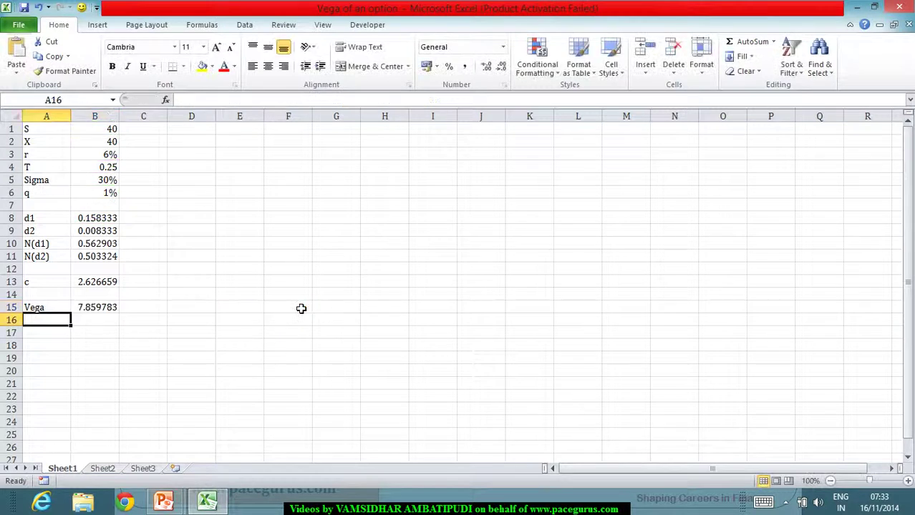
pyautogui.click(238, 205)
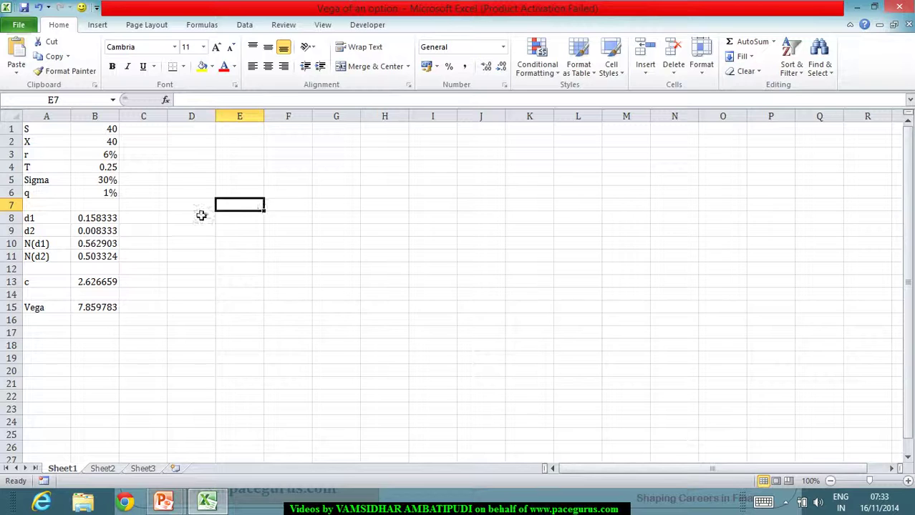
pyautogui.hotkey('alt', 'Tab')
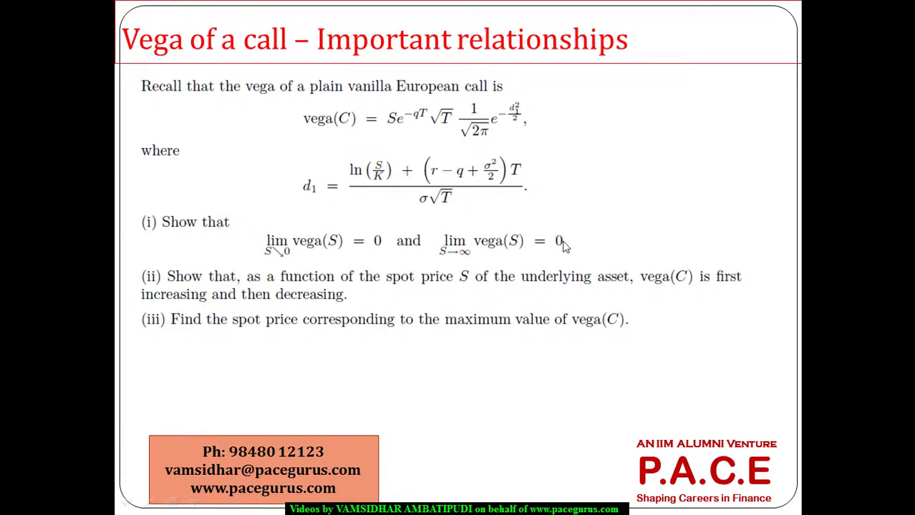
pyautogui.hotkey('alt', 'Tab')
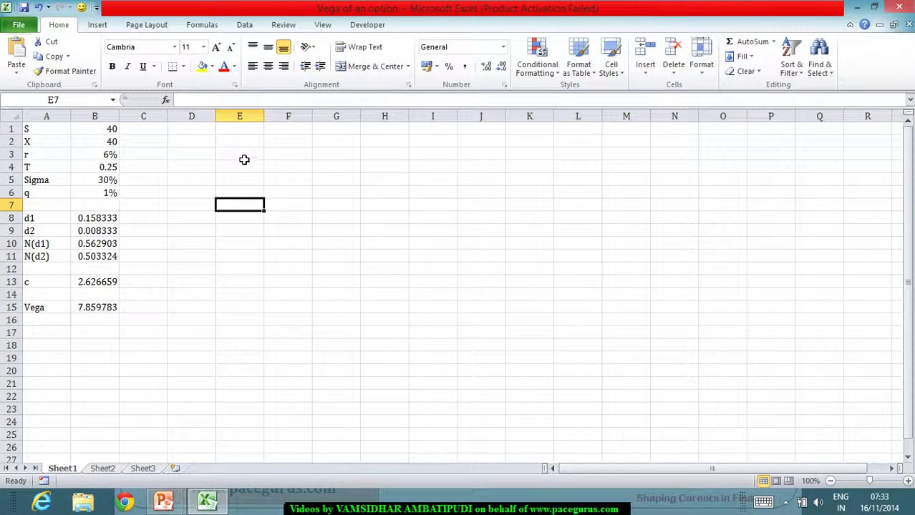
# - Enter spot prices 0–5 in E3:E8 and extend the series to 250 at E253
pyautogui.click(245, 156)
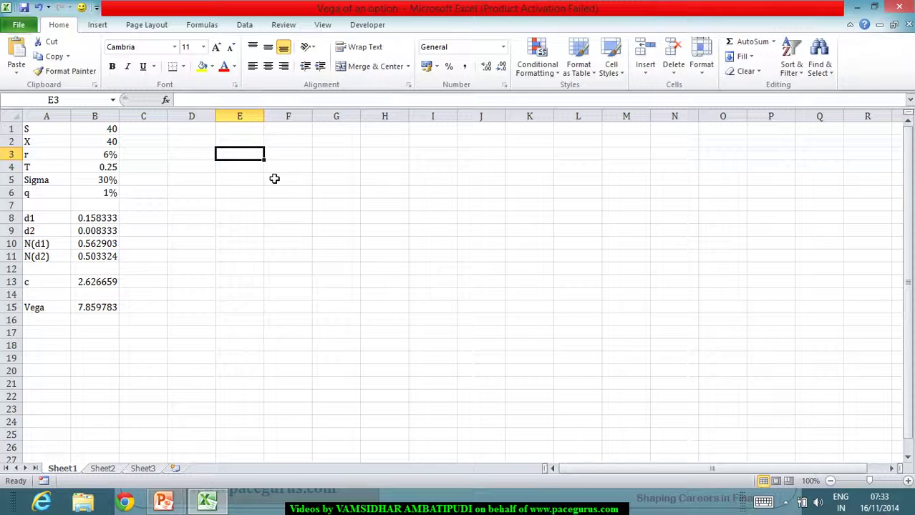
pyautogui.write('0')
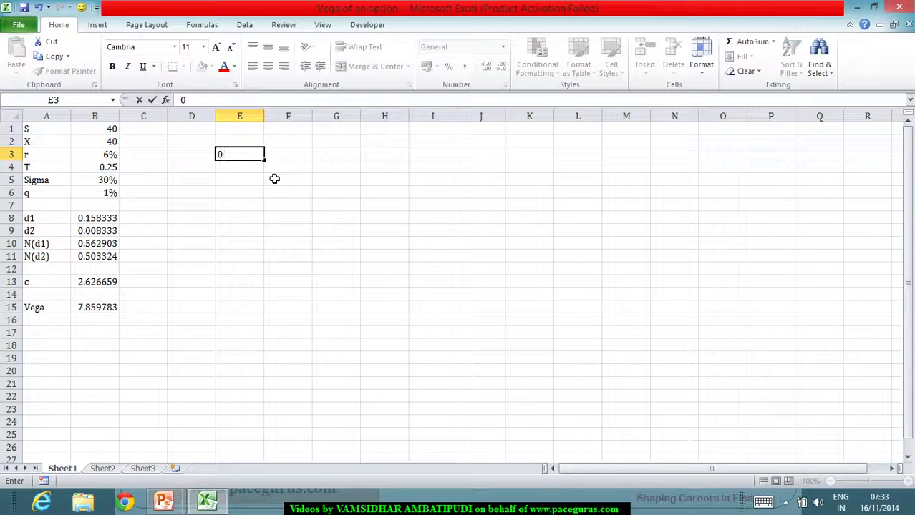
pyautogui.press('Return')
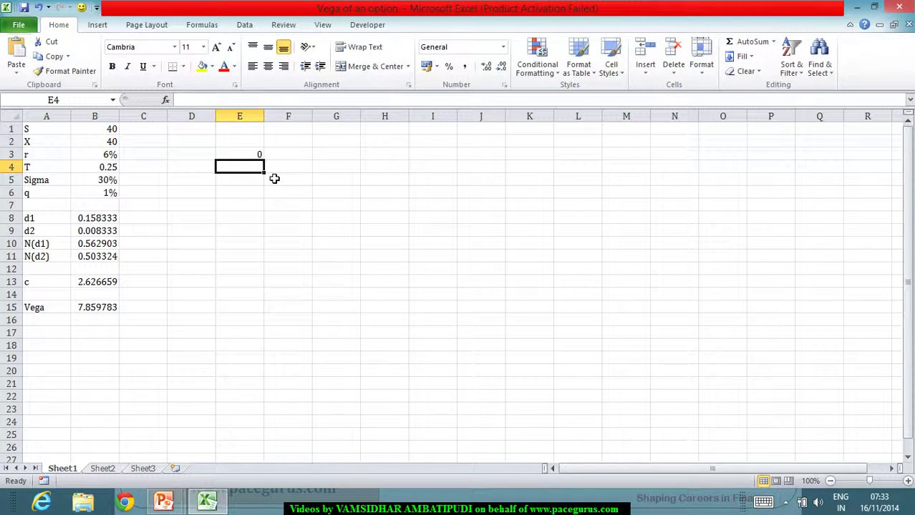
pyautogui.write('1')
pyautogui.press('Return')
pyautogui.write('2')
pyautogui.press('Return')
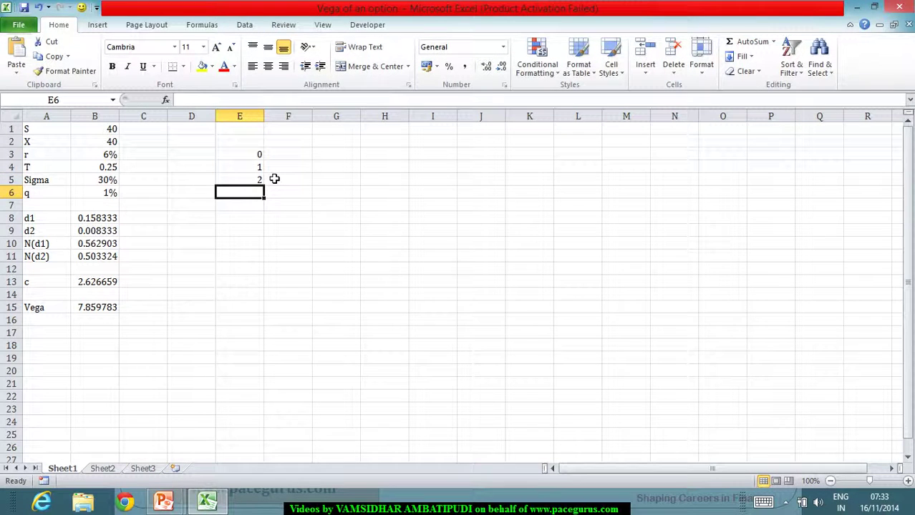
pyautogui.write('3')
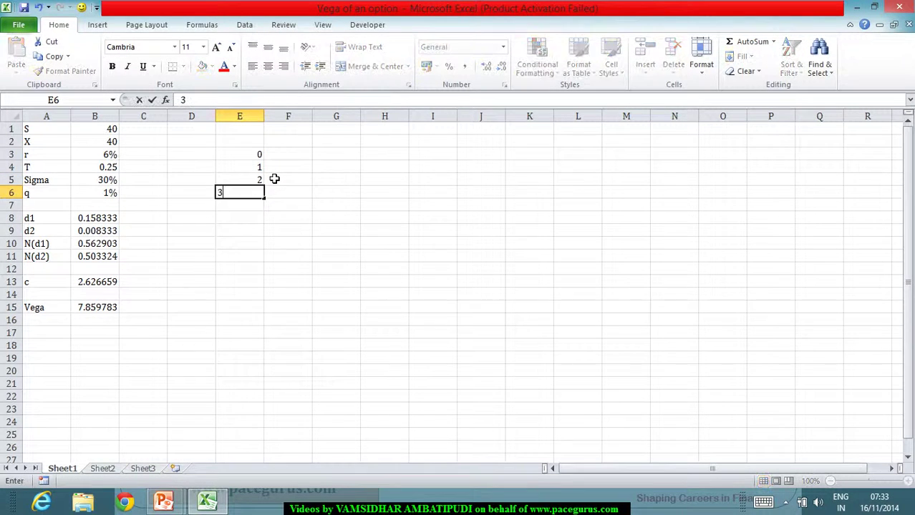
pyautogui.press('Return')
pyautogui.write('4')
pyautogui.press('Return')
pyautogui.write('5')
pyautogui.press('Return')
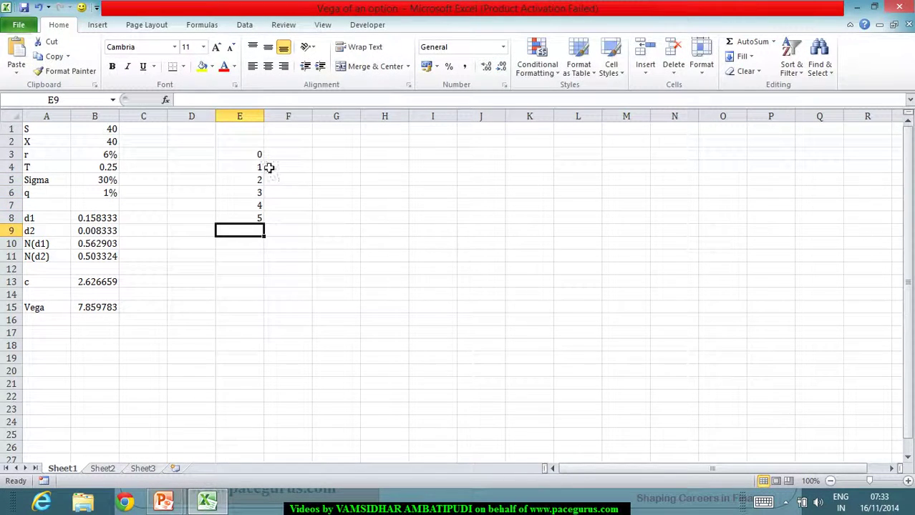
pyautogui.moveTo(254, 154); pyautogui.dragTo(268, 415)
# - Link F2 to the Vega result with =B15
pyautogui.scroll(15, 386, 327)
pyautogui.scroll(20, 387, 327)
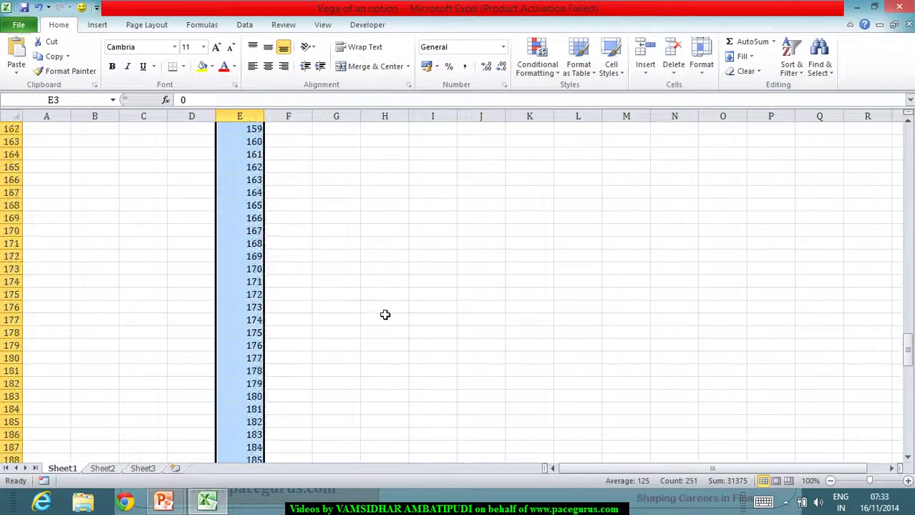
pyautogui.scroll(9, 375, 299)
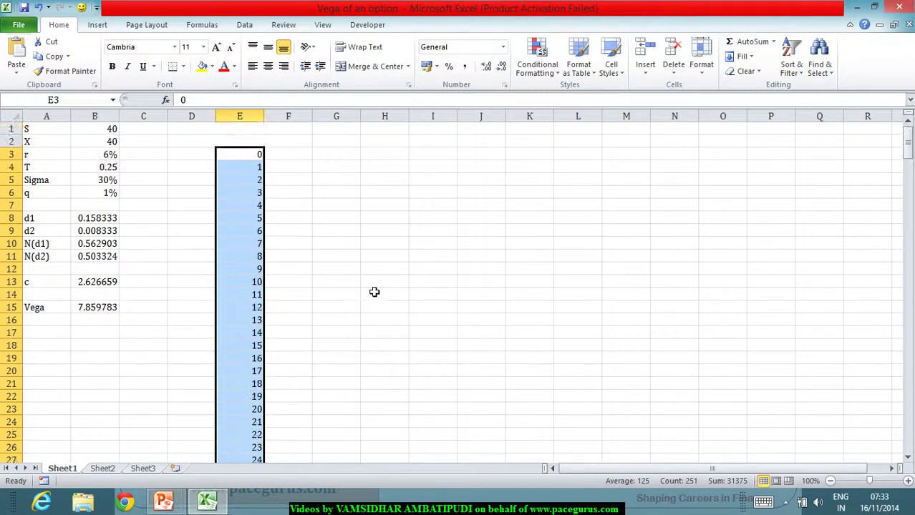
pyautogui.click(258, 143)
pyautogui.press('Right')
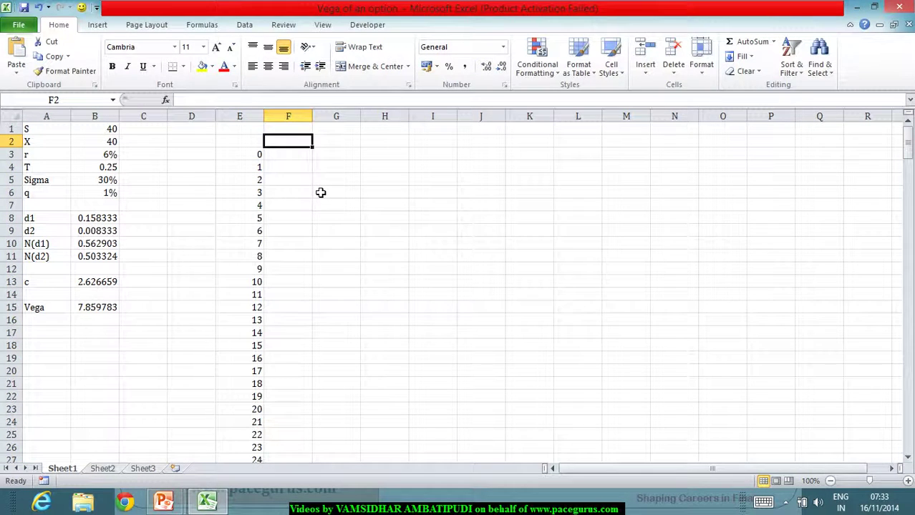
pyautogui.write('=')
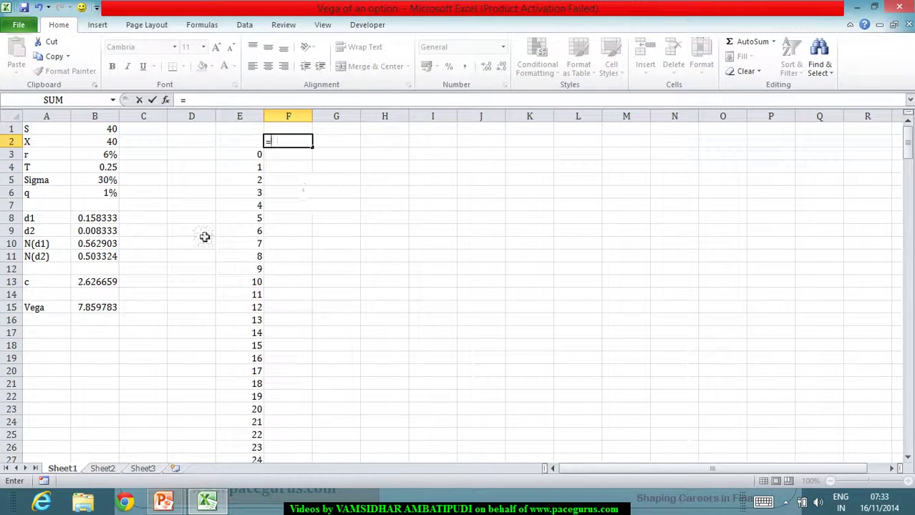
pyautogui.click(108, 308)
pyautogui.press('Return')
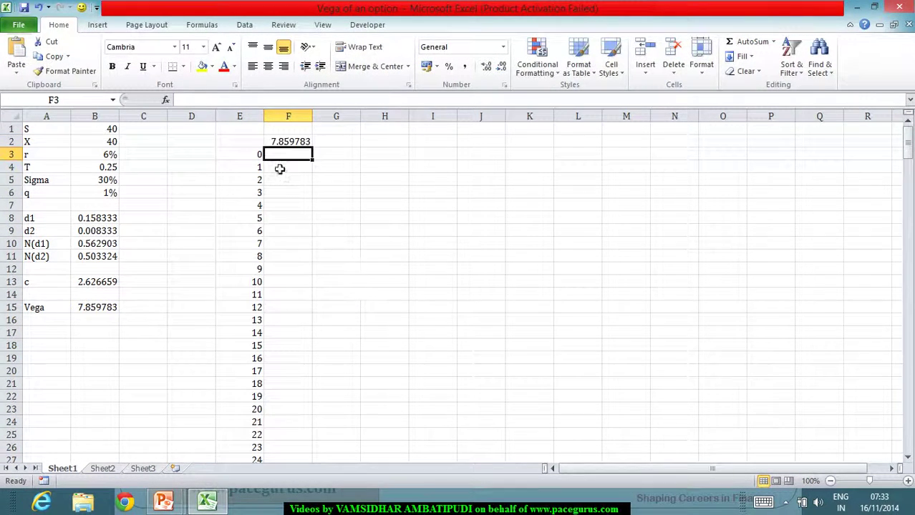
# - Select E2:F253 as the data table range
pyautogui.click(252, 142)
pyautogui.moveTo(252, 141); pyautogui.dragTo(286, 415)
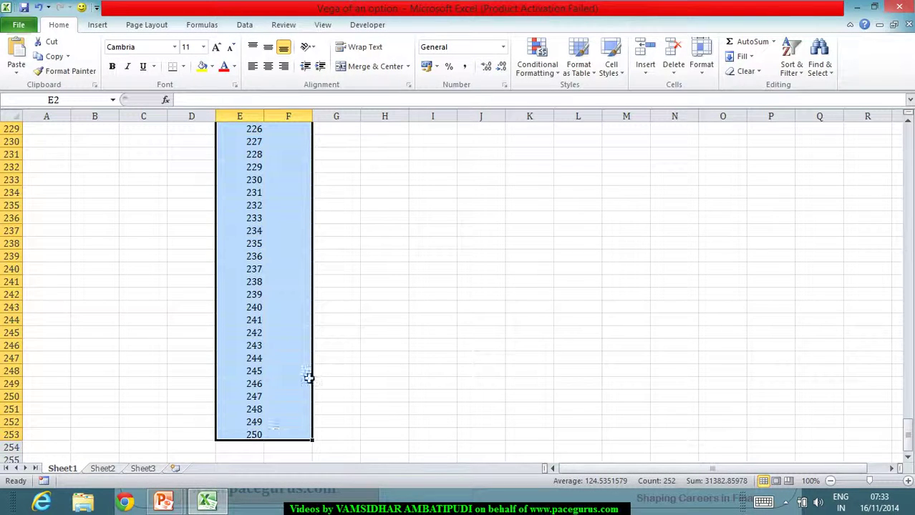
pyautogui.click(244, 24)
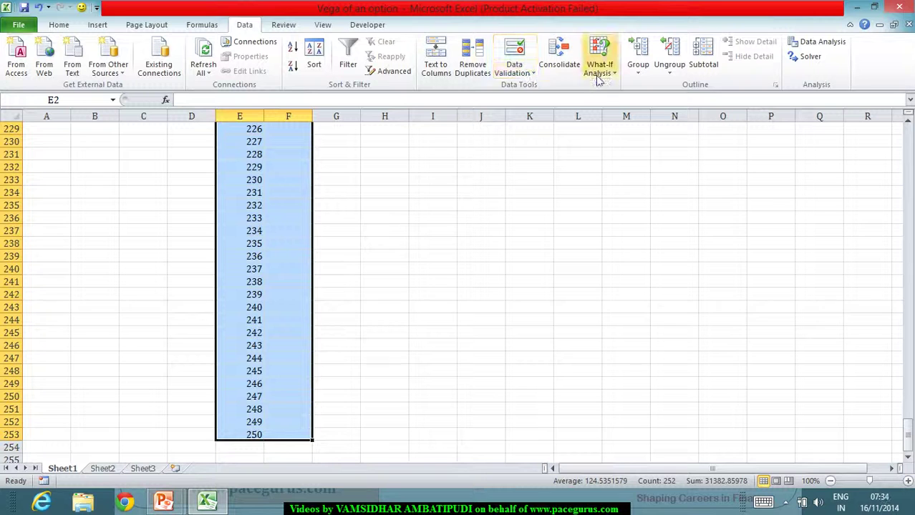
# - Create a one-variable Data Table with column input cell $B$1, then check F4's {=TABLE(,B1)}
pyautogui.click(599, 69)
pyautogui.click(621, 117)
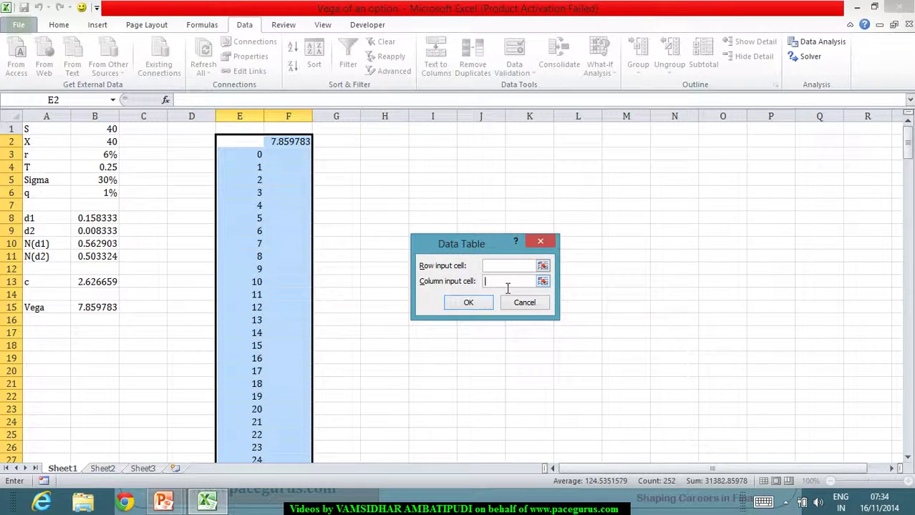
pyautogui.click(109, 129)
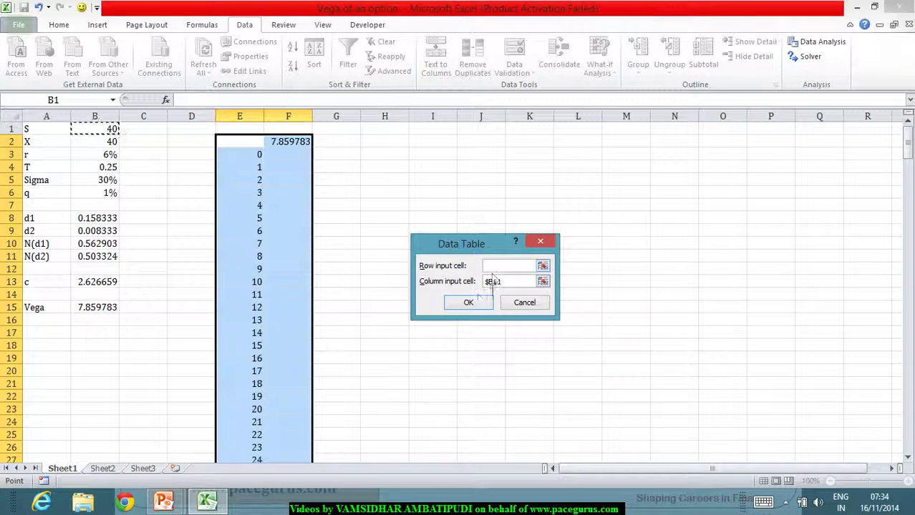
pyautogui.click(468, 303)
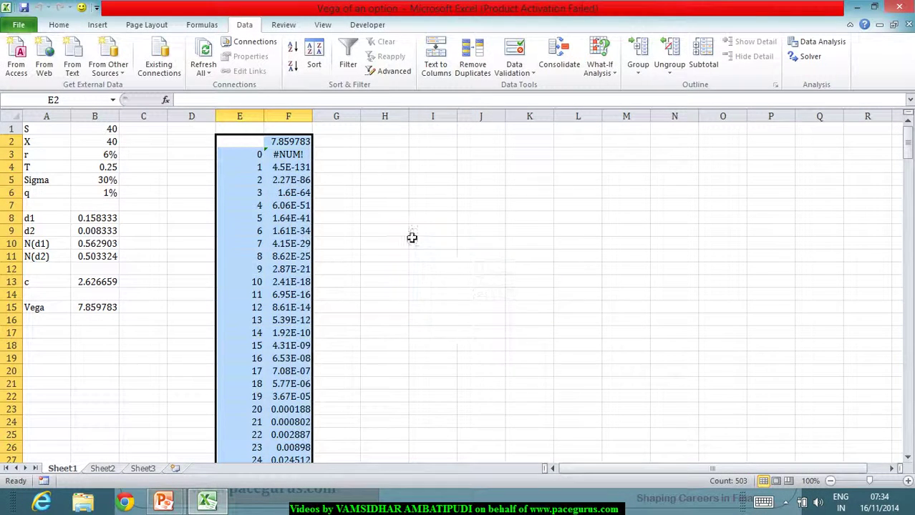
pyautogui.click(304, 168)
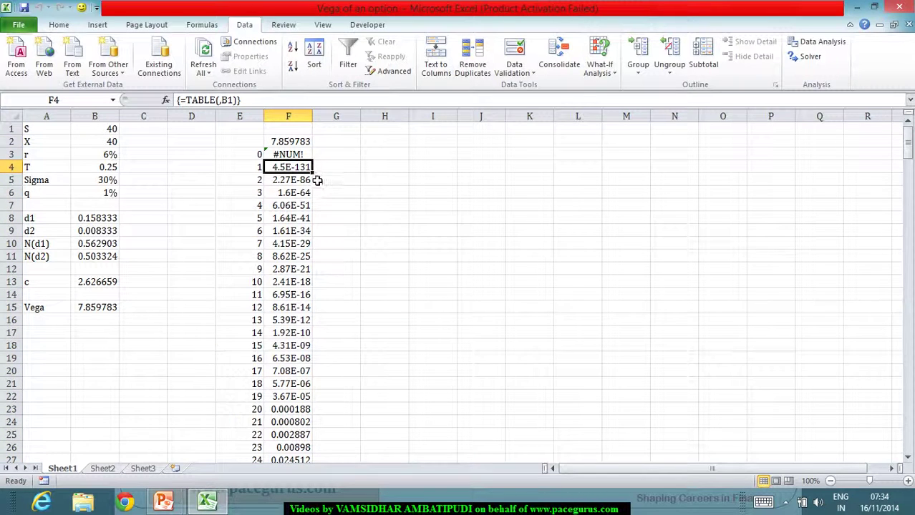